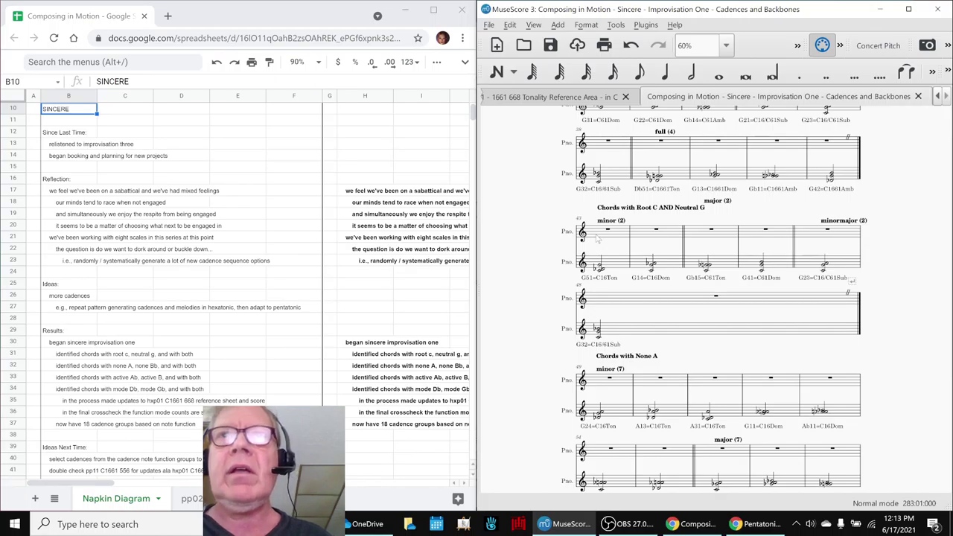
Play back individual chords from the minor, major and minormajor groups under Chords with Root C AND Neutral G.
left_click(598, 237)
key("space")
left_click(808, 233)
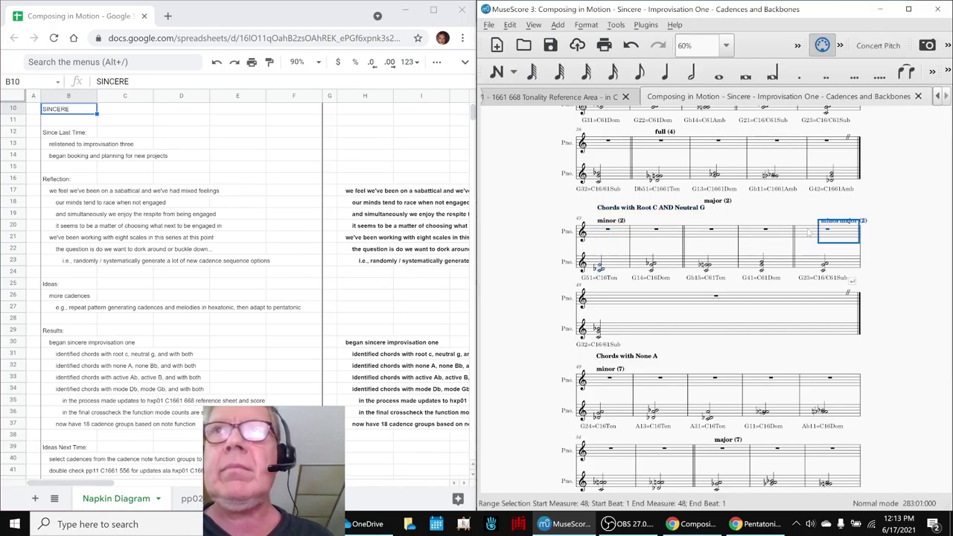
key("space")
left_click(668, 234)
key("space")
key("space")
left_click(720, 237)
left_click(738, 303)
key("space")
key("space")
left_click(784, 265)
key("space")
key("space")
left_click(906, 312)
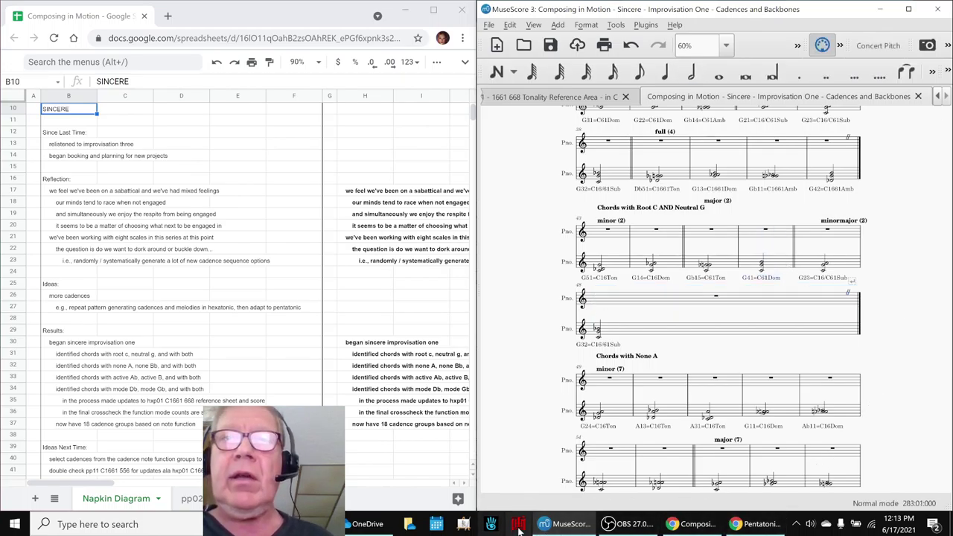
Switch to OBS to check the live stream and audio levels, and return to the score in MuseScore.
left_click(625, 524)
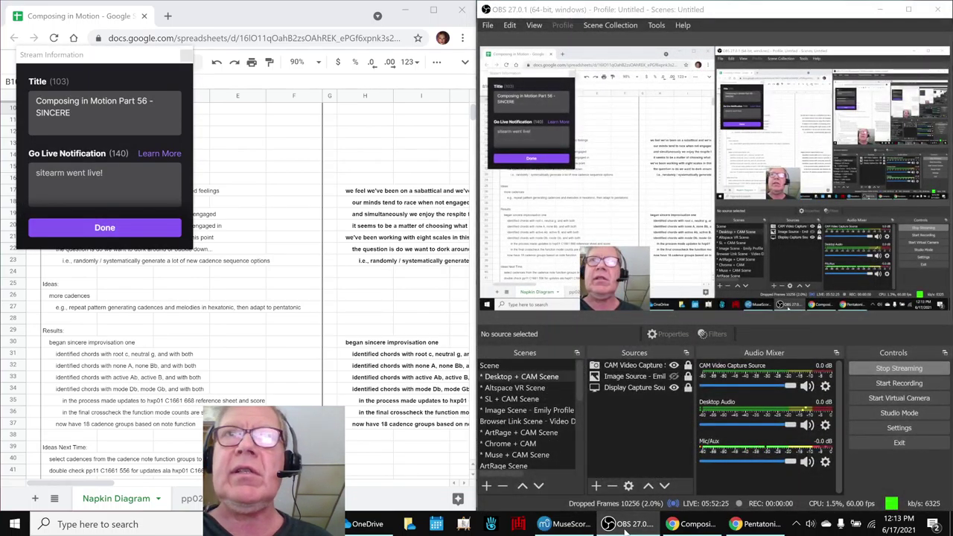
left_click(625, 525)
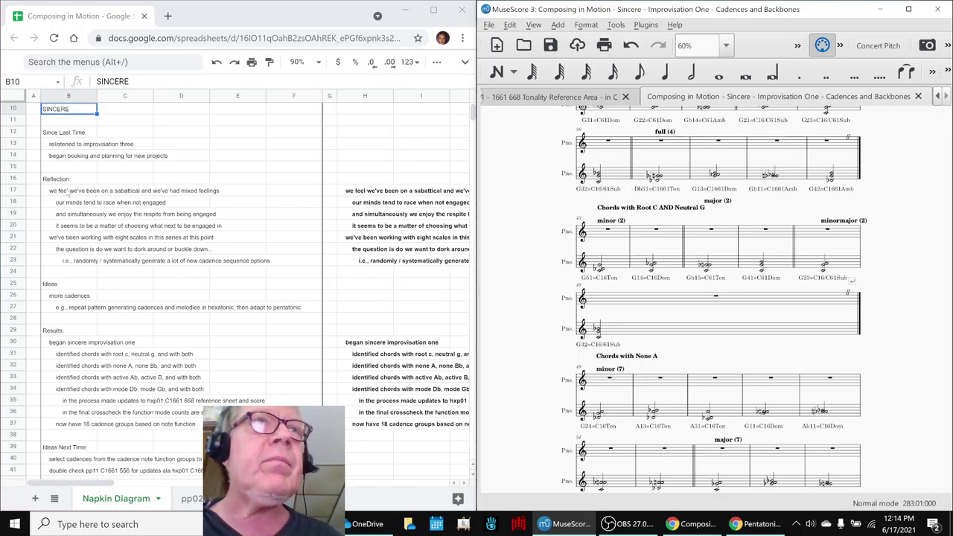
Read the Reflection notes for SINCERE in the Napkin Diagram sheet, from row 17 down to the question in row 22.
left_click(58, 192)
key("Right")
key("Right")
key("Right")
key("Right")
key("Right")
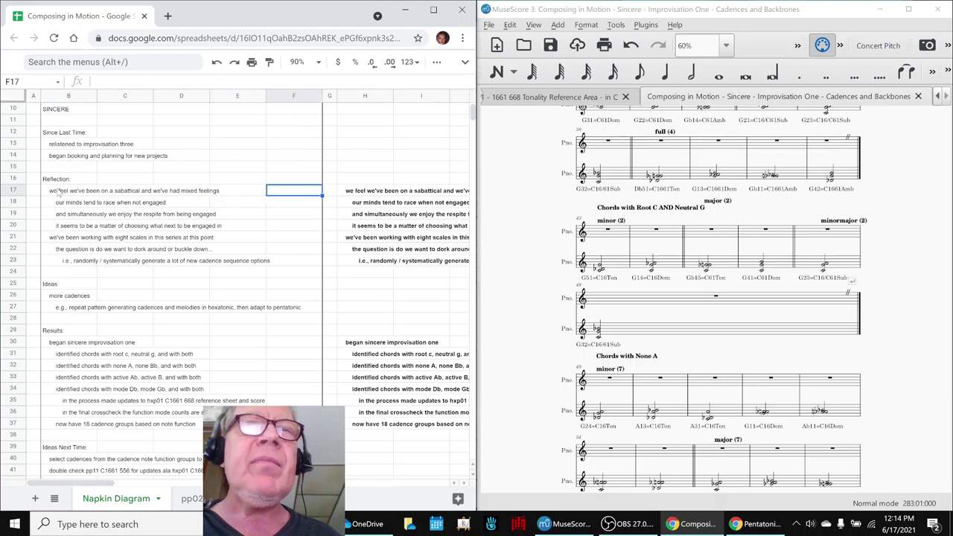
key("Right")
key("Right")
key("Down")
key("Down")
key("Down")
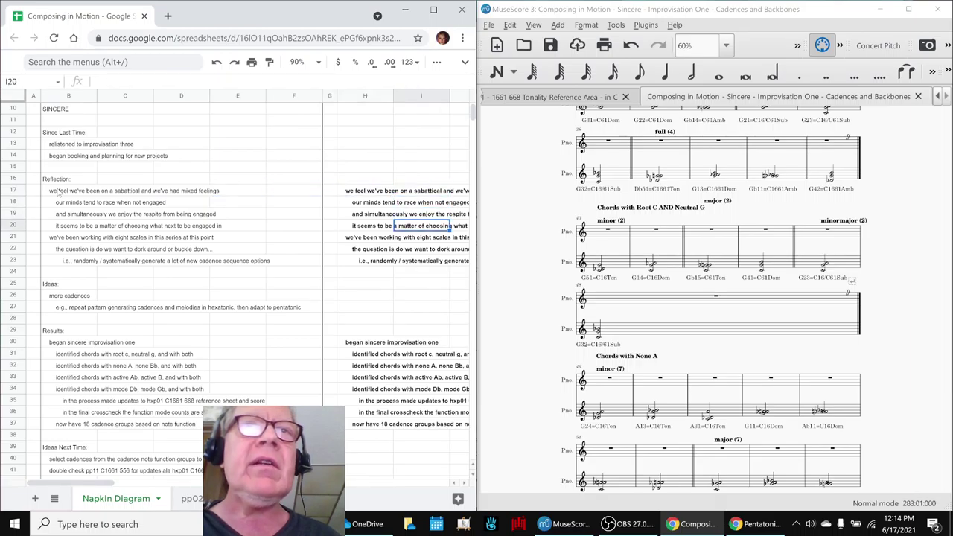
key("Right")
key("Left")
key("Left")
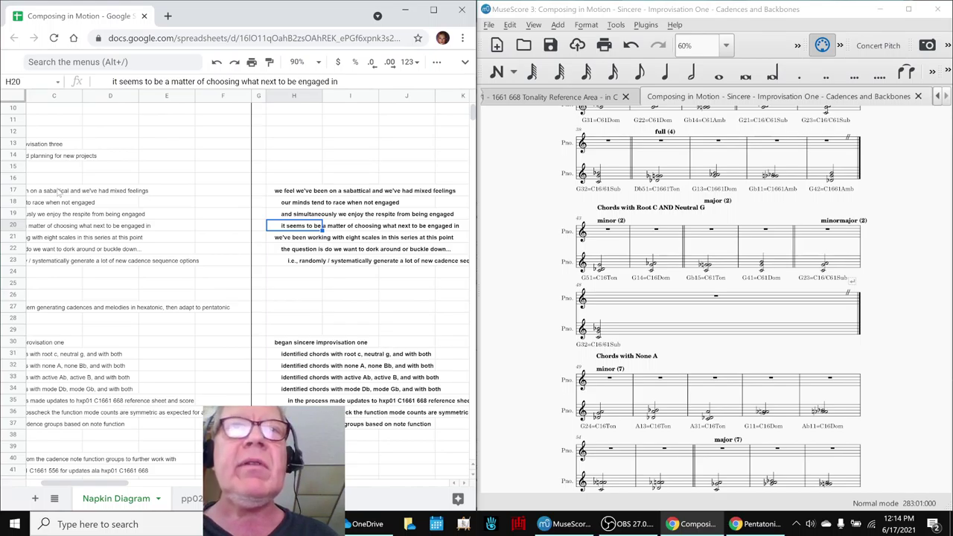
key("Down")
key("Left")
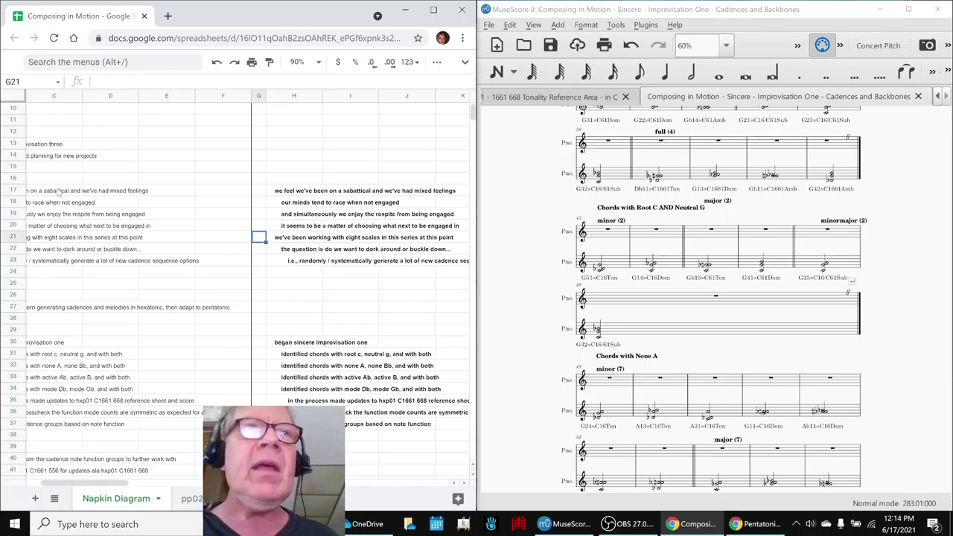
key("Left")
key("Left")
key("Left")
key("Left")
key("Left")
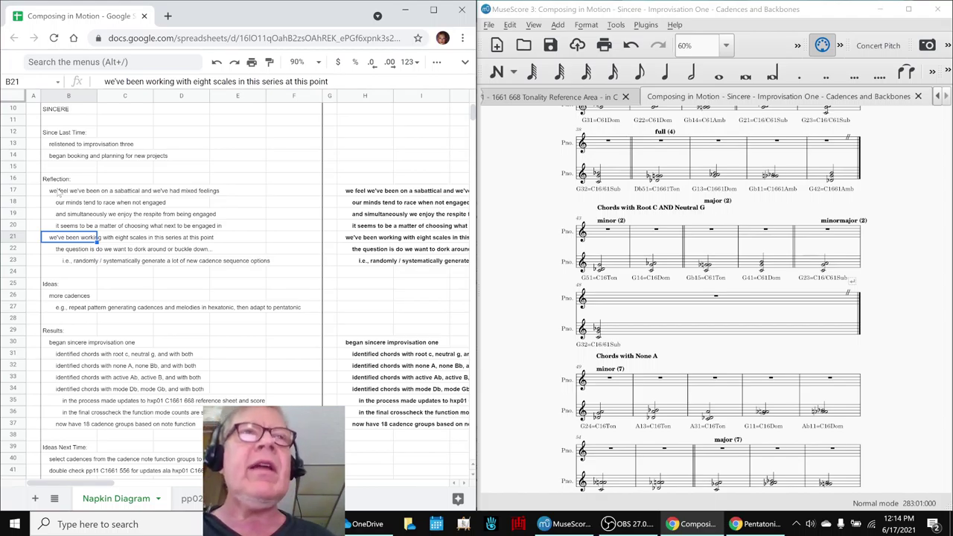
key("Down")
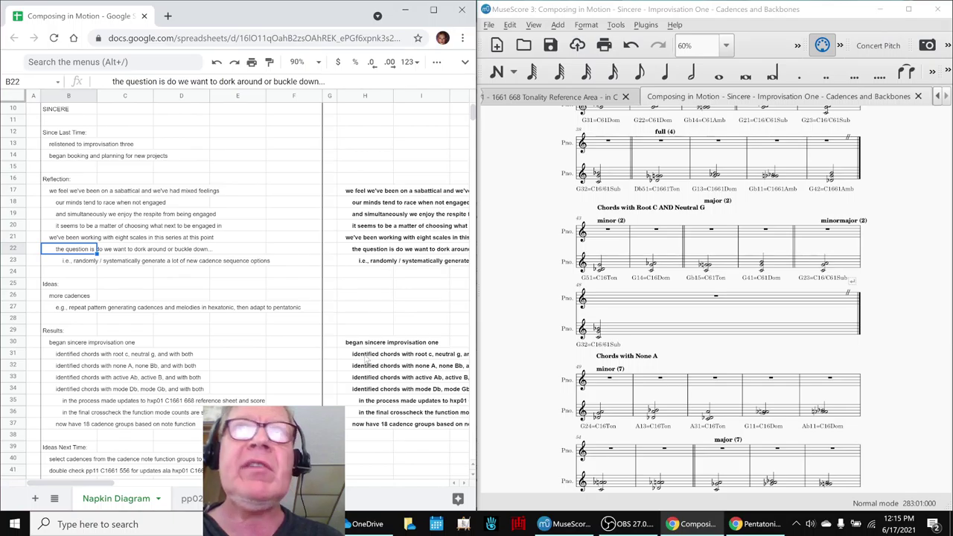
Examine the heading of the Sincere improvisation score and the scales and chords in the hxp01 1661 668 reference score.
scroll(528, 291, "up", 10)
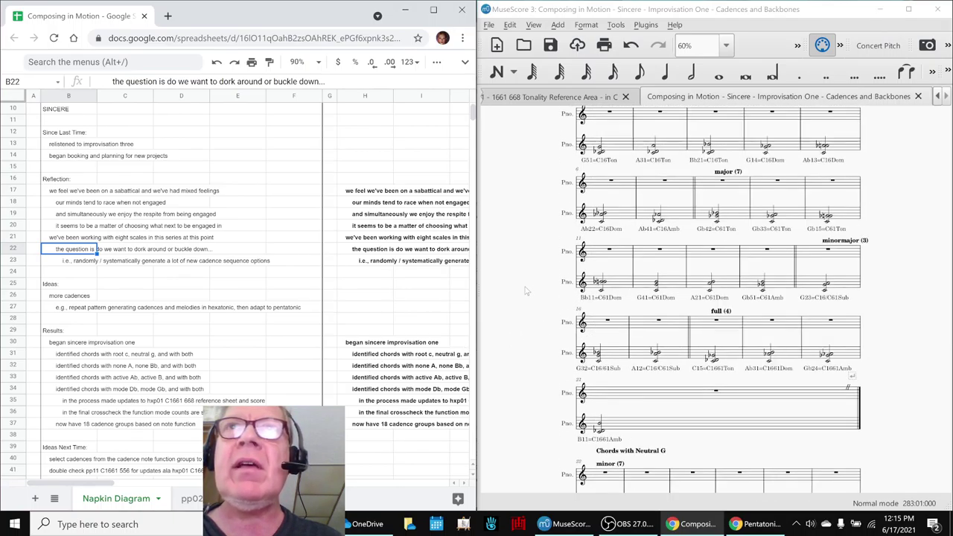
scroll(524, 290, "up", 3)
left_click(660, 211)
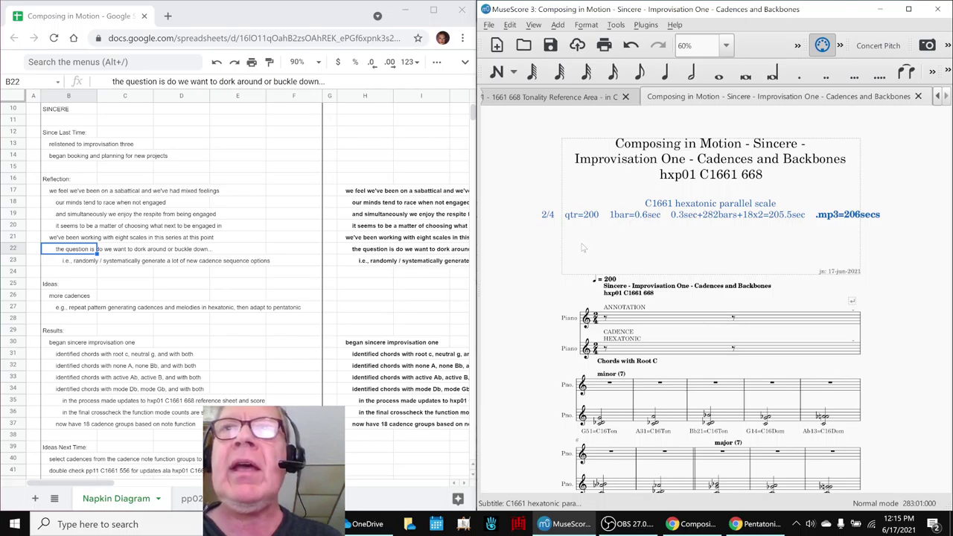
left_click(555, 97)
scroll(573, 279, "down", 10)
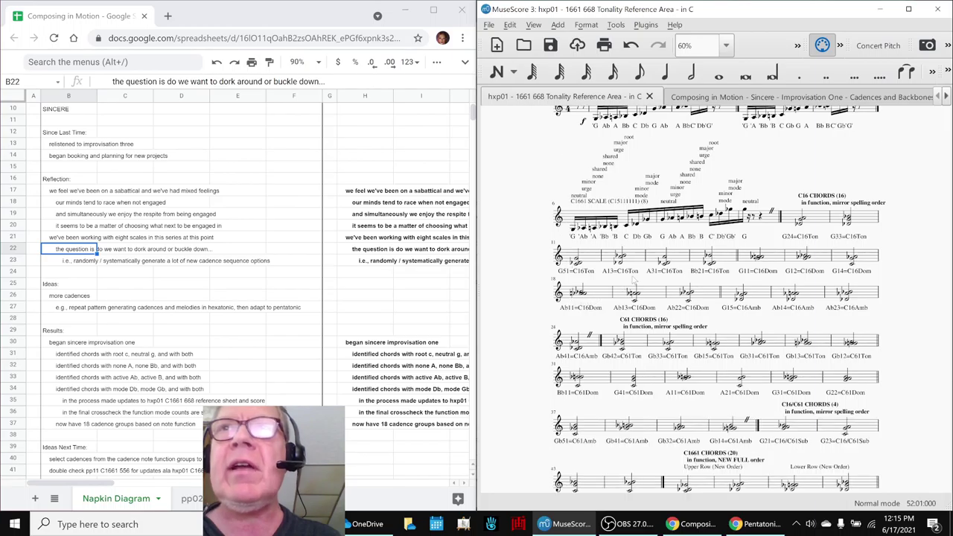
scroll(741, 218, "up", 10)
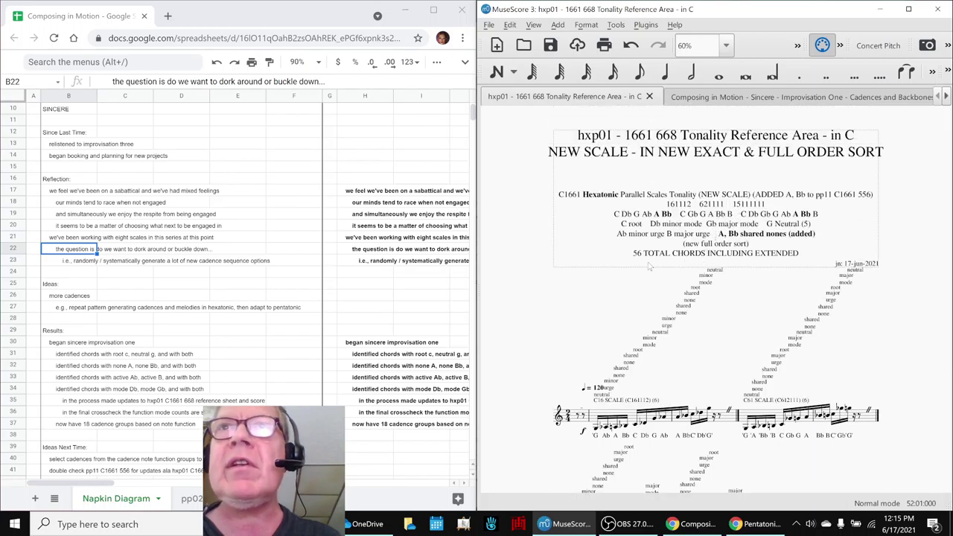
scroll(703, 301, "down", 2)
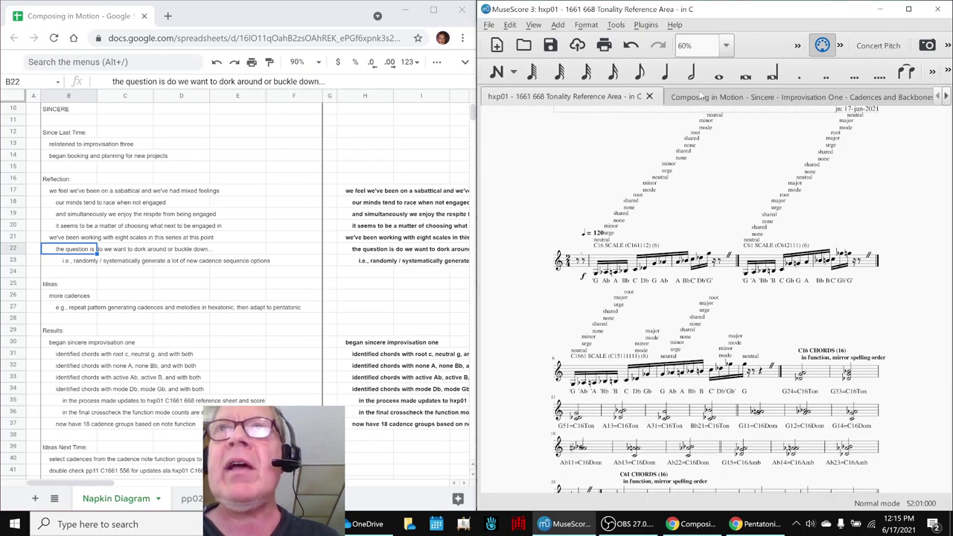
left_click(700, 96)
Review the Results notes in the sheet alongside the score's chord groups from Root C down to None Bb.
left_click(376, 355)
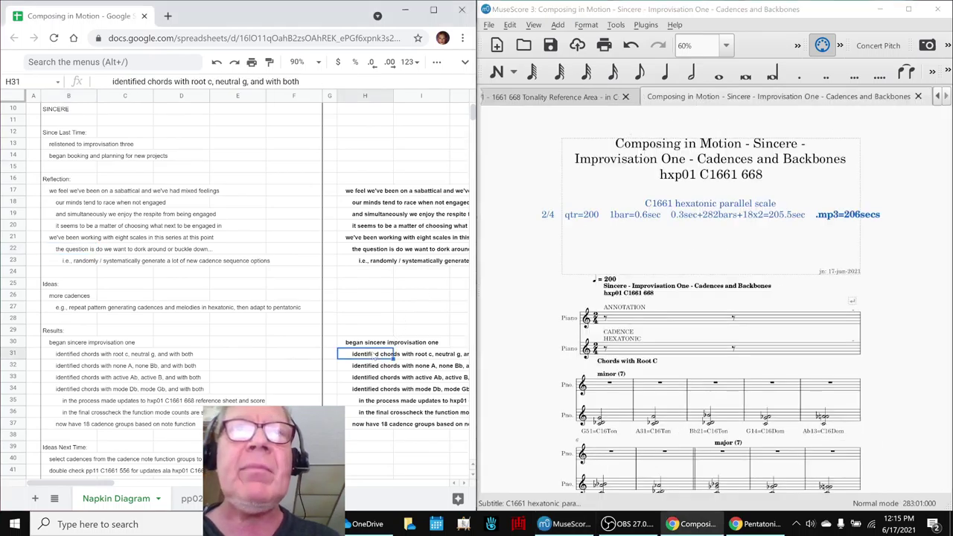
key("Right")
key("Right")
key("Right")
scroll(638, 374, "down", 3)
scroll(638, 374, "down", 4)
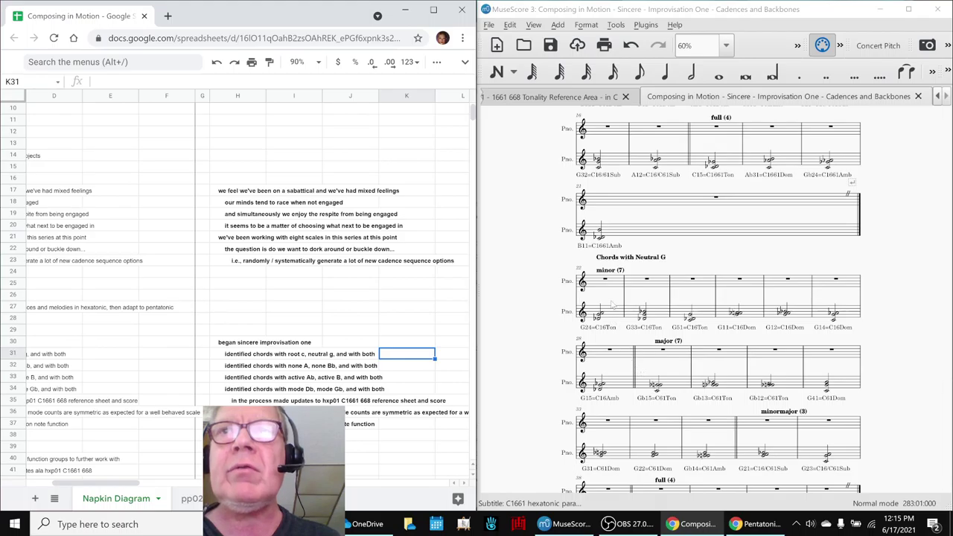
scroll(611, 305, "down", 4)
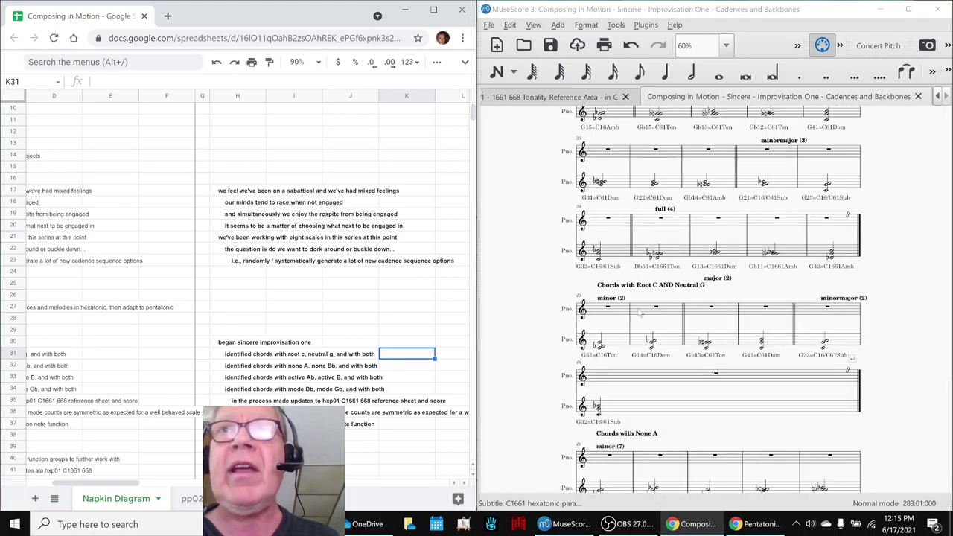
scroll(675, 313, "down", 2)
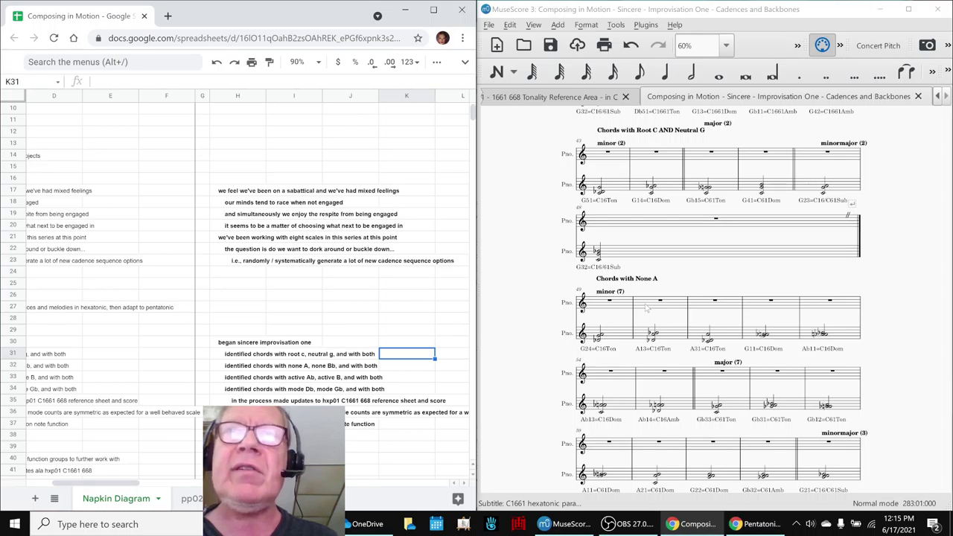
scroll(645, 308, "down", 3)
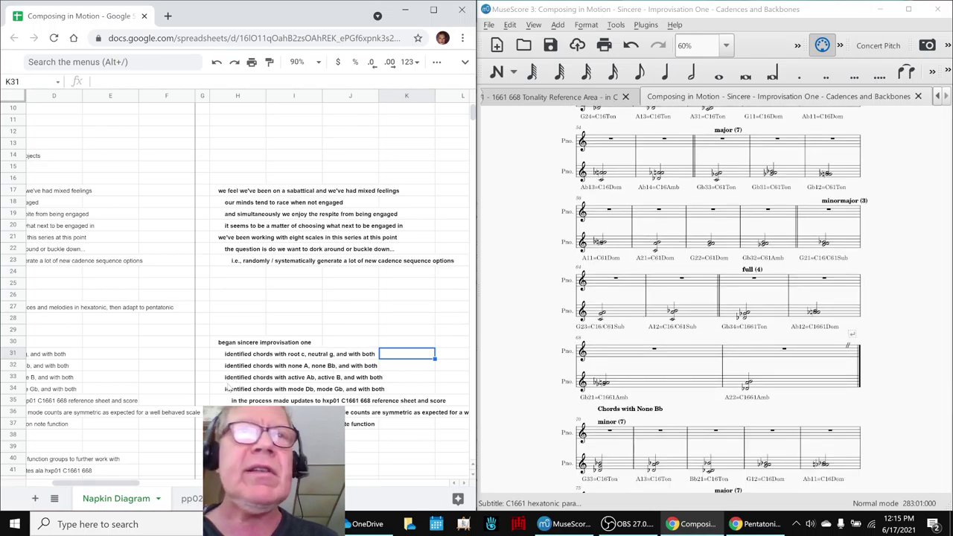
left_click(237, 424)
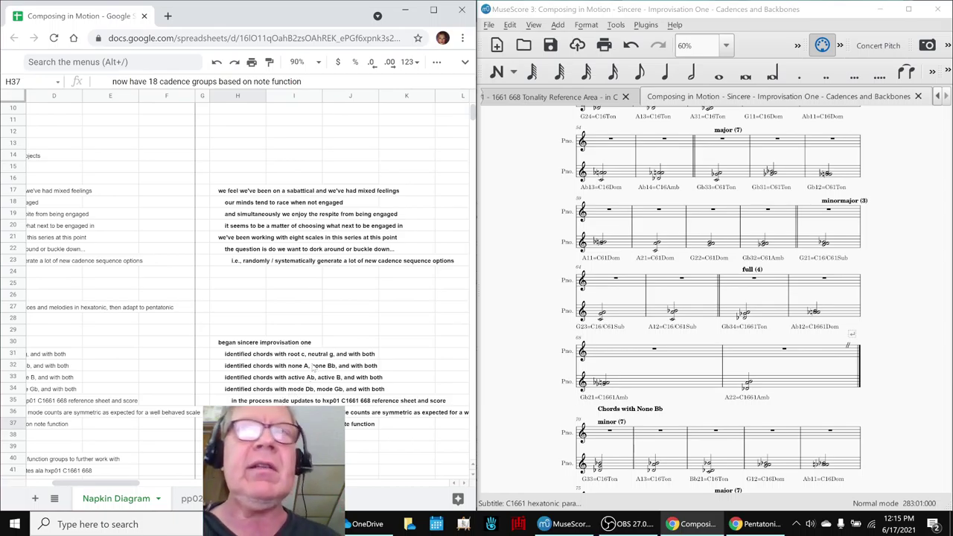
Maximize MuseScore, show the Sincere score in Continuous View and return to its first measure with nothing selected.
left_click(908, 9)
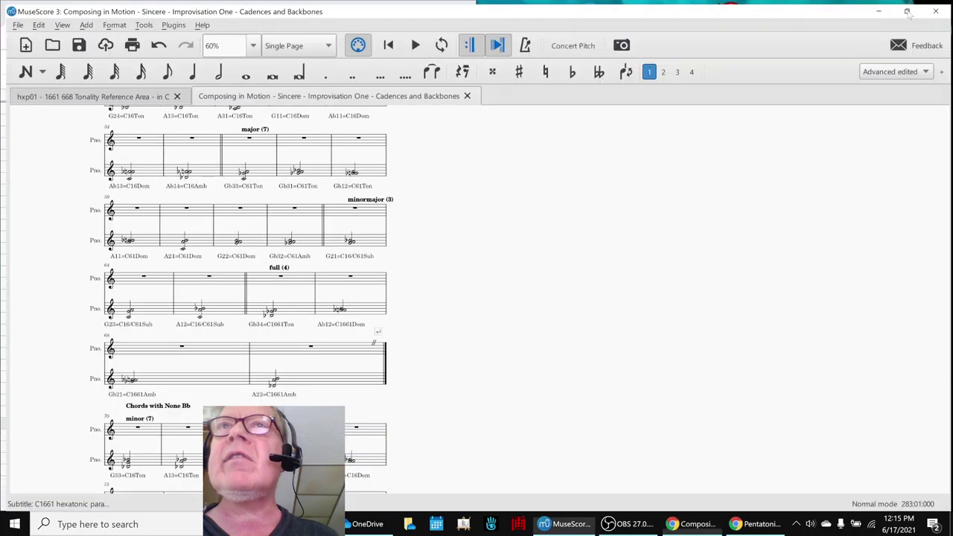
left_click(299, 43)
left_click(294, 26)
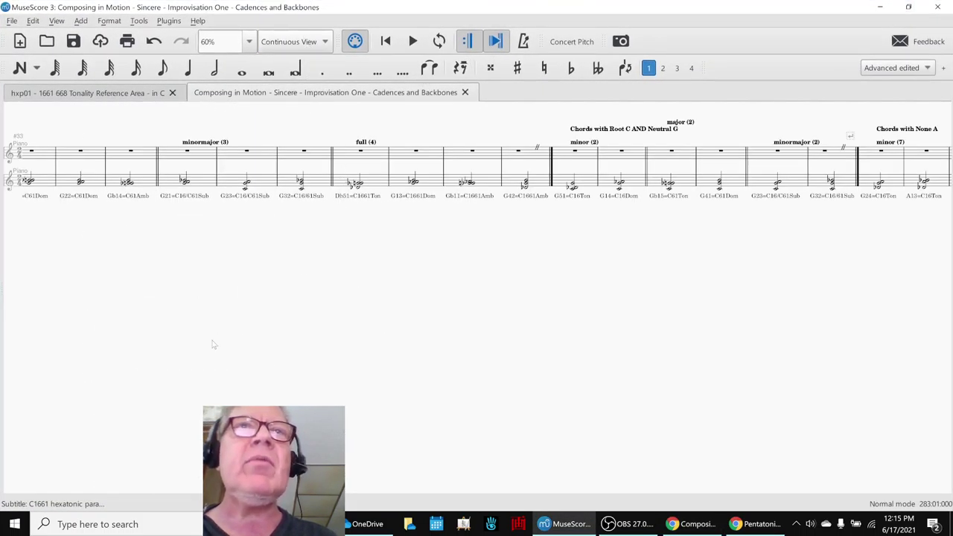
left_click_drag(194, 351, 384, 393)
left_click_drag(169, 383, 480, 389)
left_click_drag(287, 387, 661, 429)
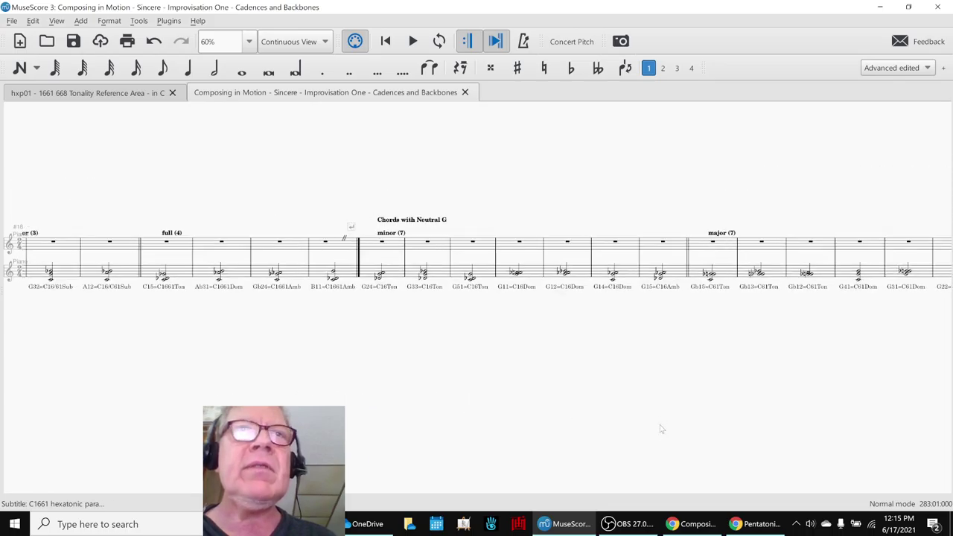
key("Home")
scroll(555, 413, "up", 2)
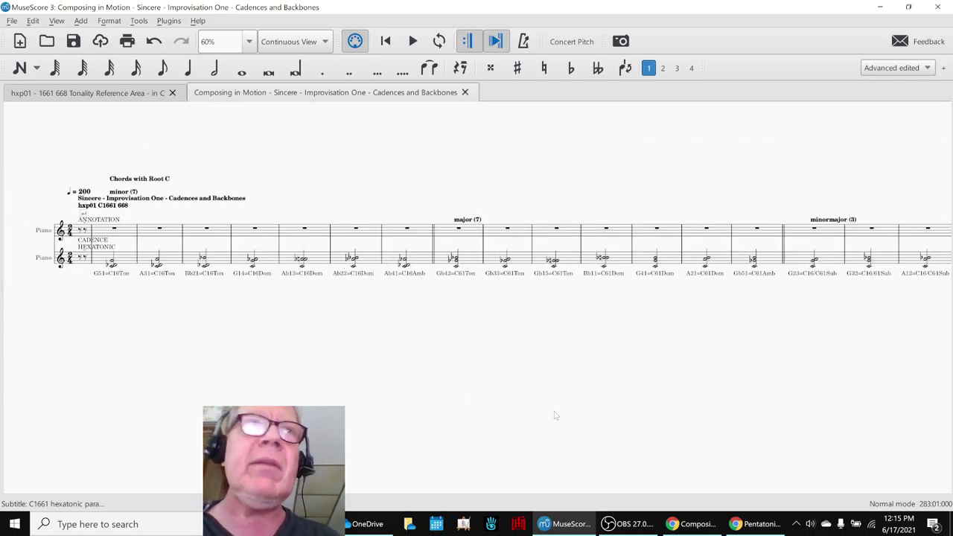
left_click(309, 403)
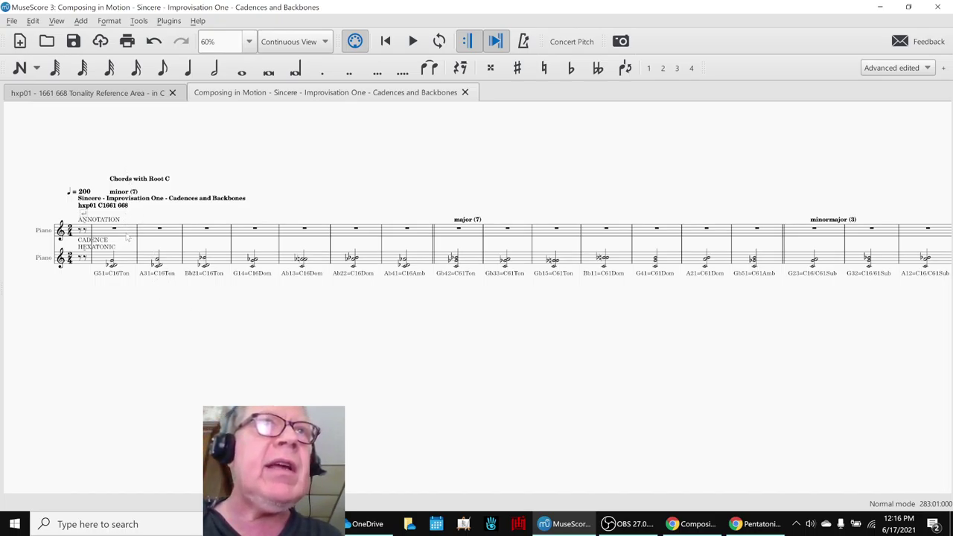
Play from the first Root C minor measure, and set the score's tempo marking to quarter note = 100.
left_click(127, 236)
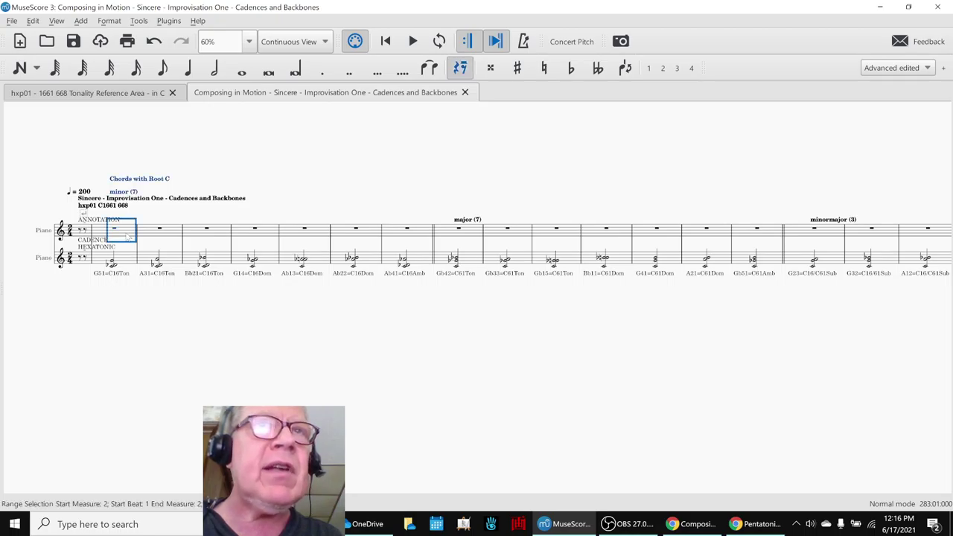
key("space")
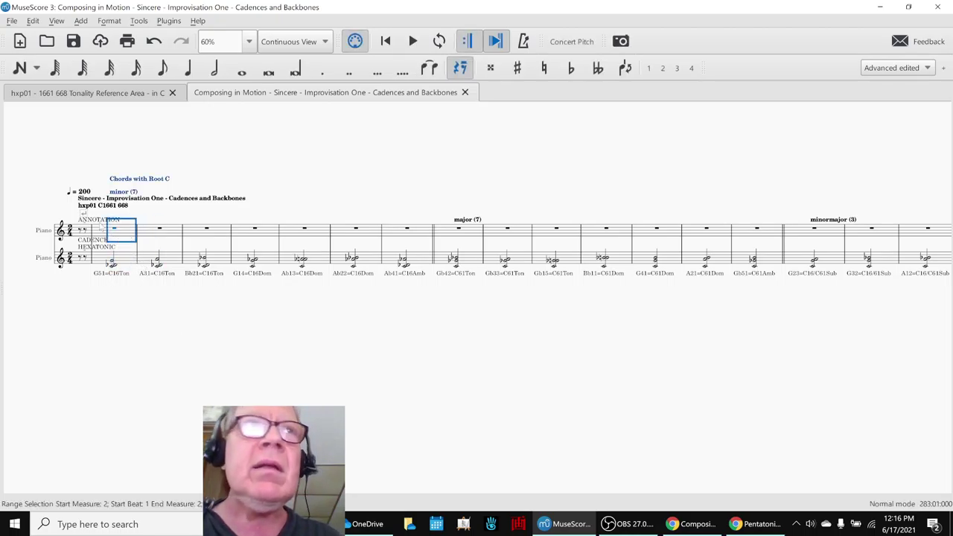
double_click(84, 193)
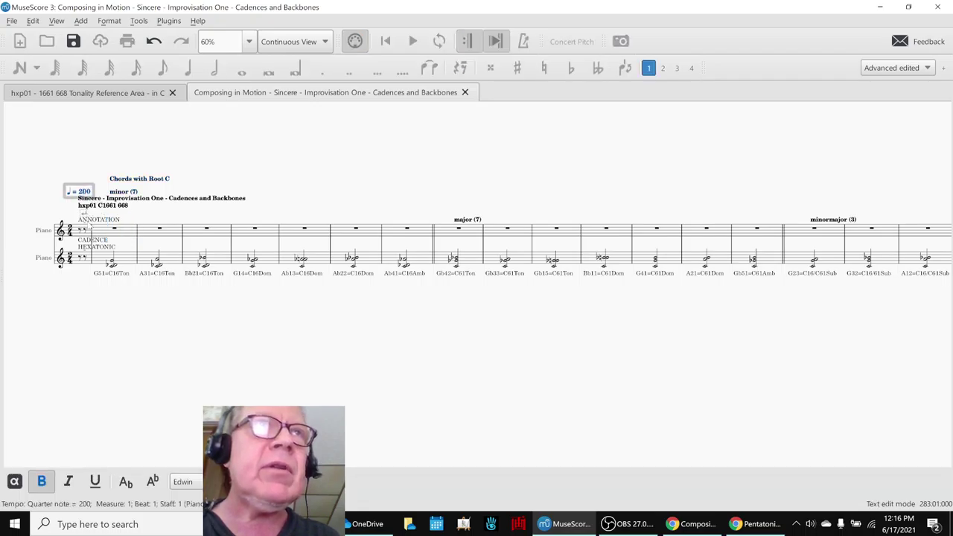
key("BackSpace")
type("1")
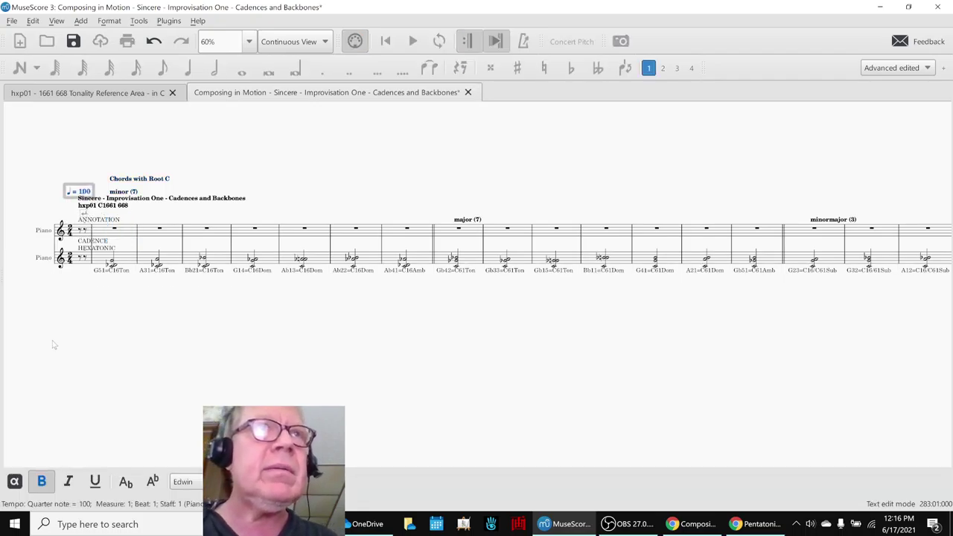
left_click(54, 342)
Play back the G51, G23, G14 and again G51 chords under Chords with Root C, and clear the selection.
left_click(125, 256)
key("space")
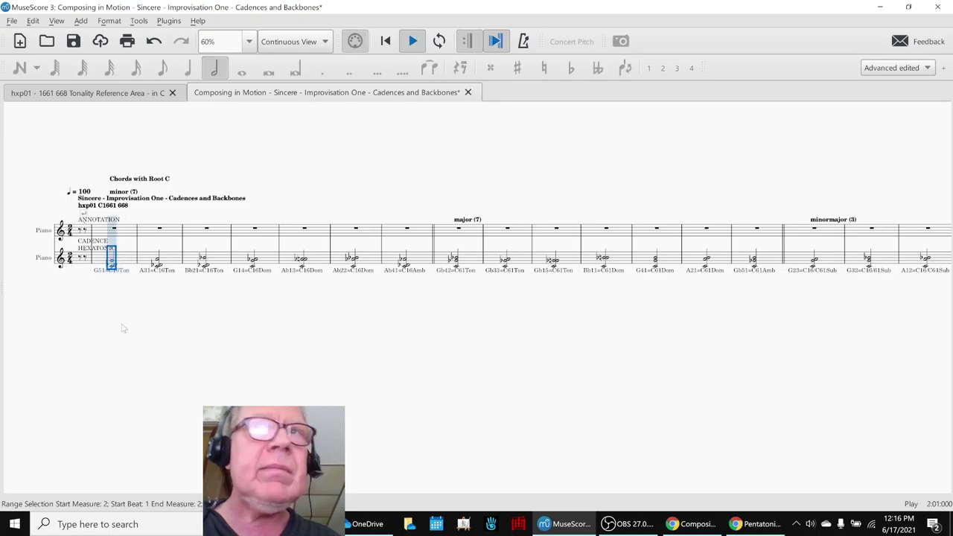
left_click(812, 257)
key("space")
key("space")
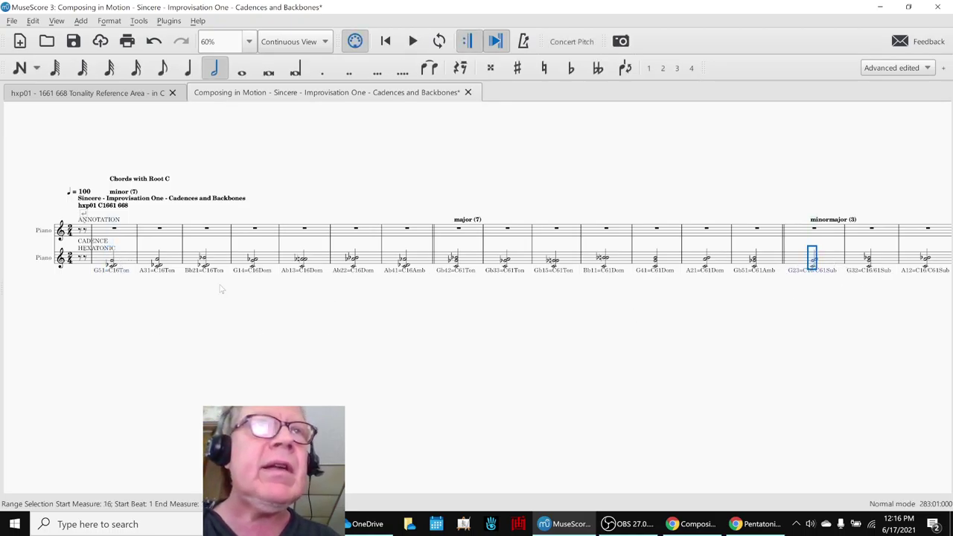
left_click(257, 260)
key("space")
key("space")
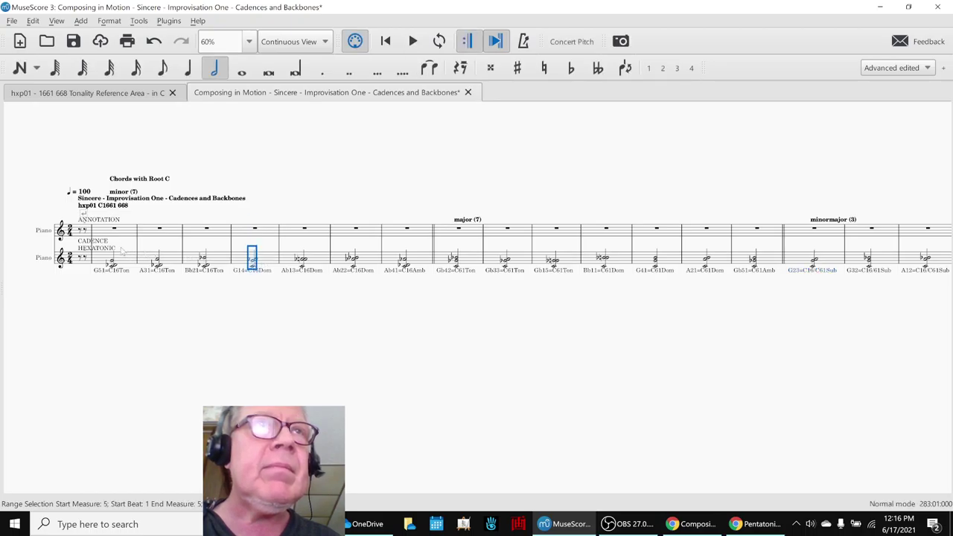
left_click(125, 259)
key("space")
key("space")
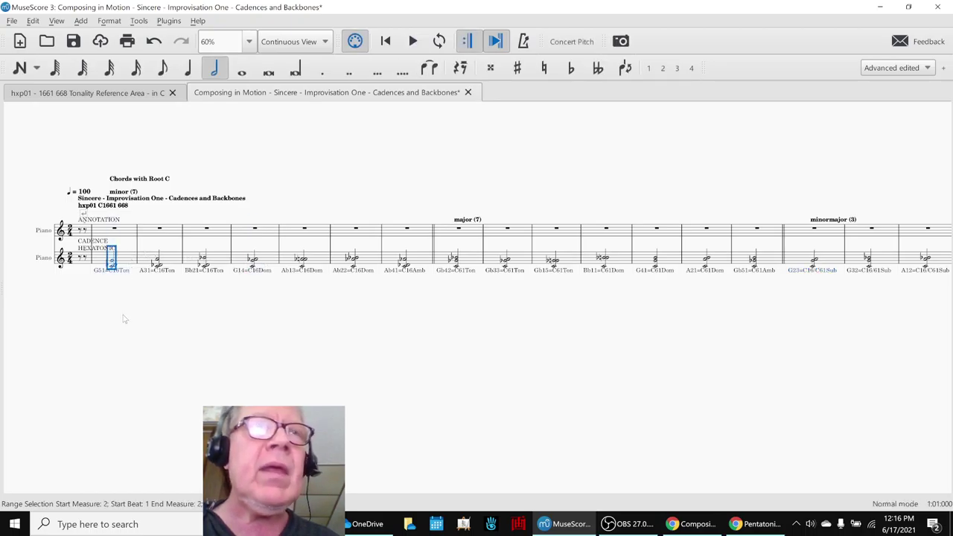
left_click(124, 319)
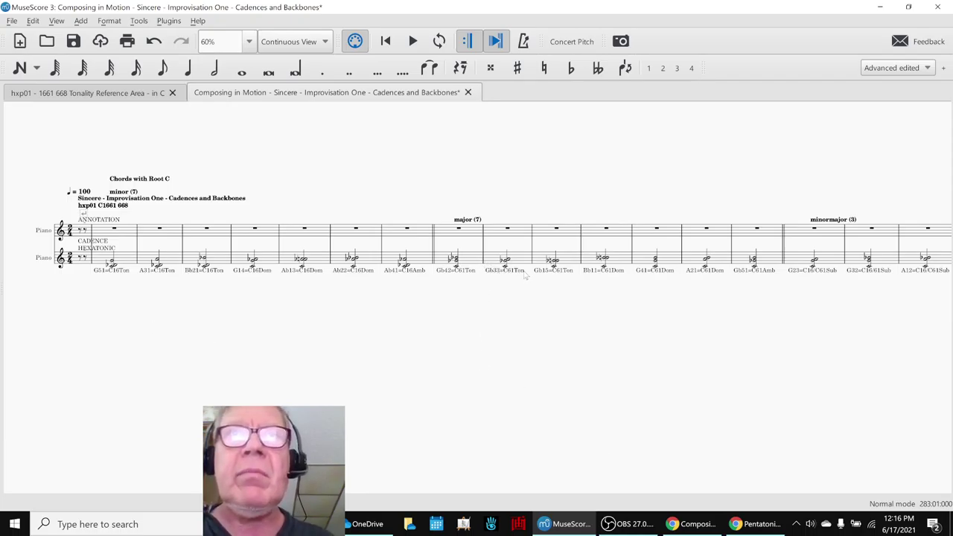
Play back the Gb15, A12, A21 and again Gb15 chords under Chords with Root C, and clear the selection.
left_click(571, 257)
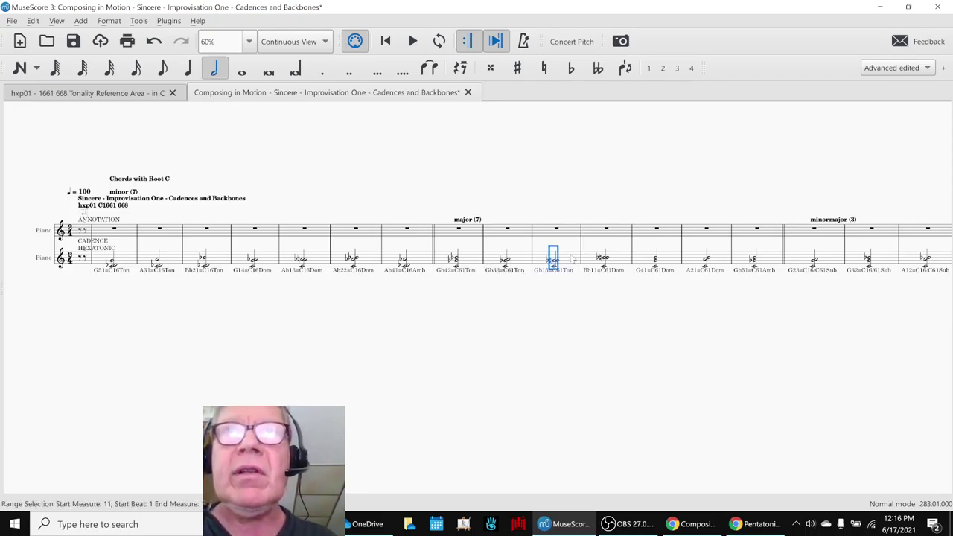
key("space")
key("space")
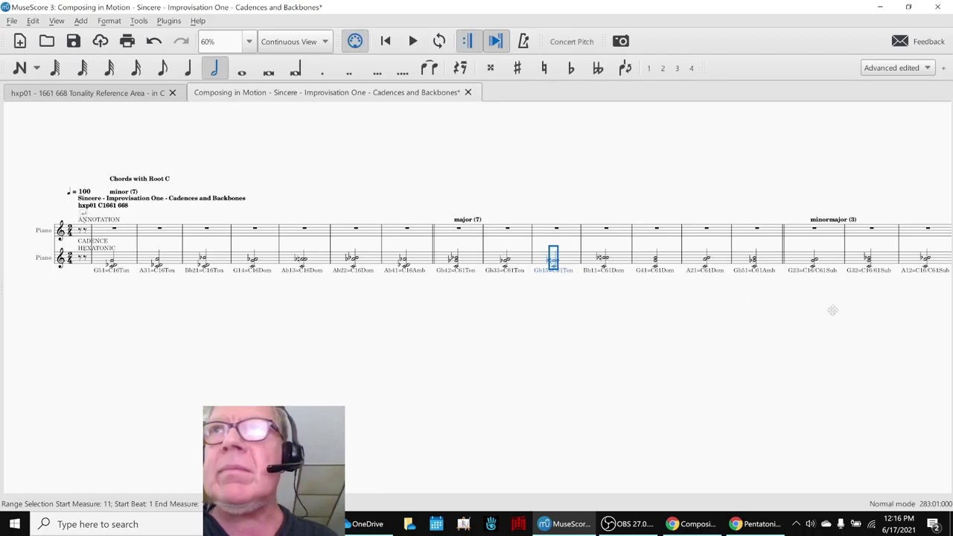
left_click_drag(838, 309, 802, 310)
left_click(910, 260)
key("space")
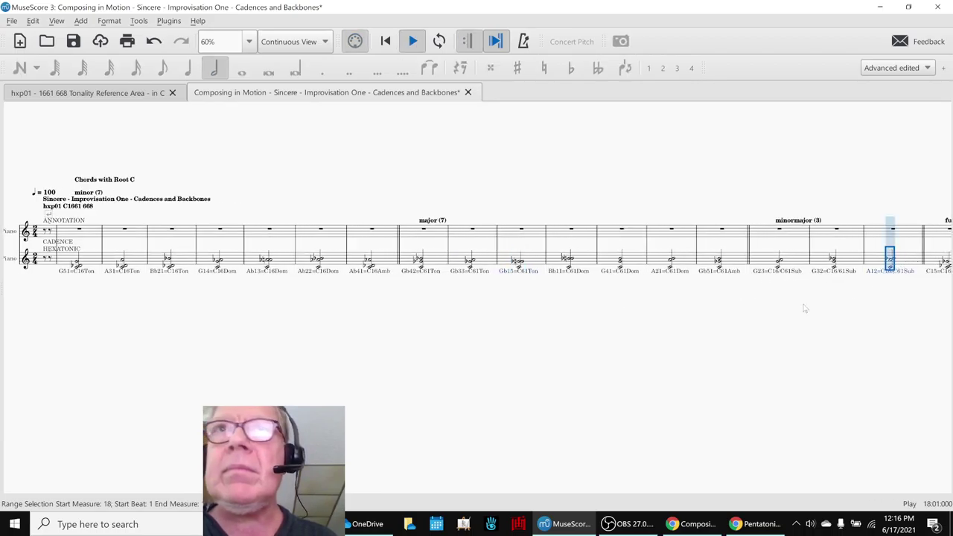
key("space")
left_click(682, 259)
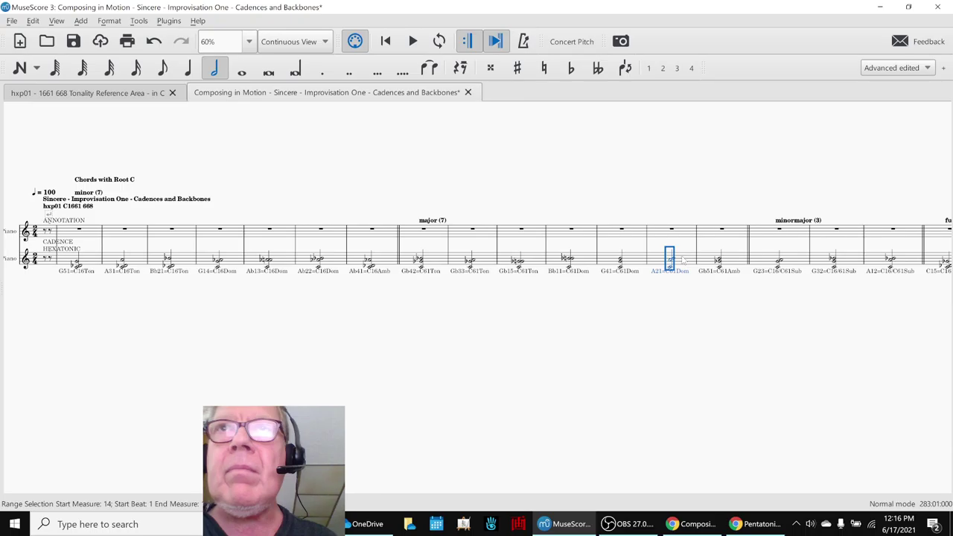
key("space")
key("space")
left_click(541, 260)
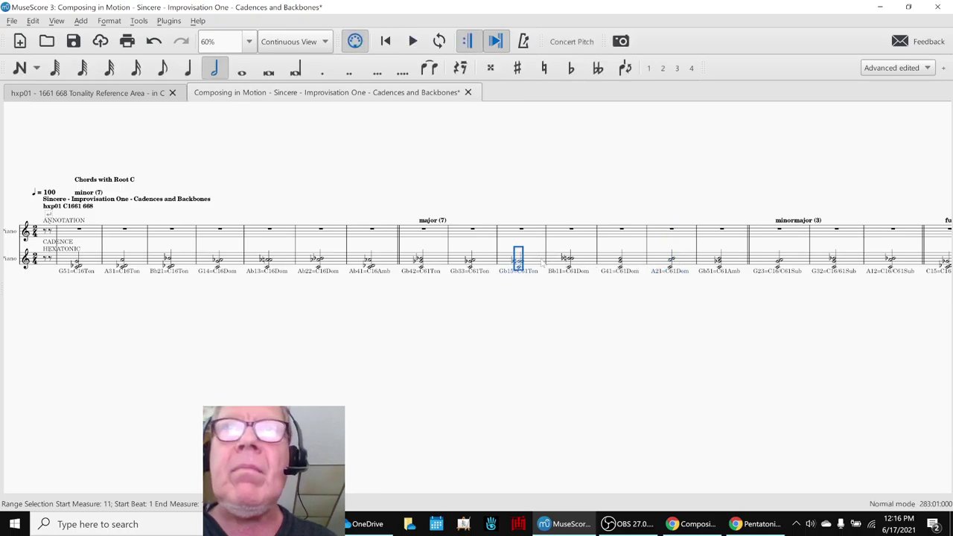
key("space")
key("space")
key("Escape")
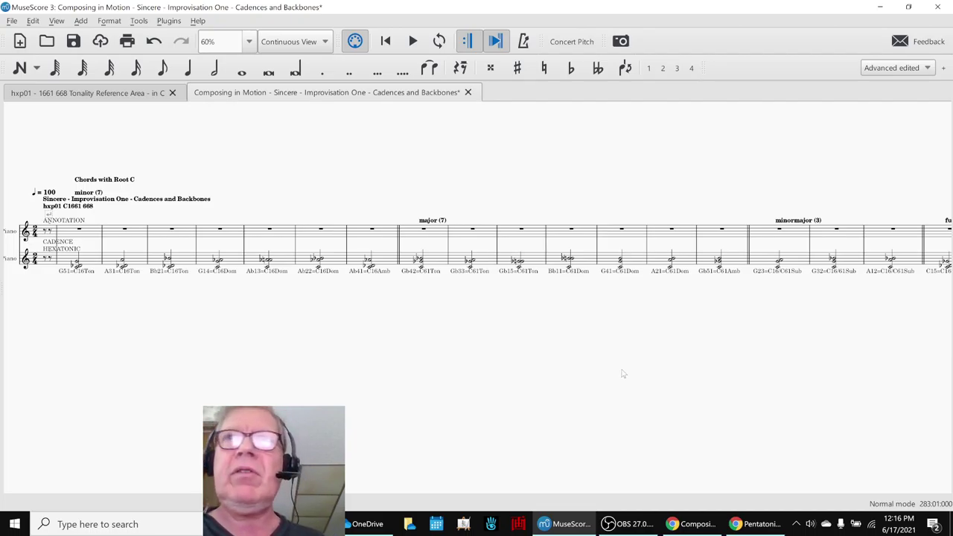
Look through the score's chord groups from Chords with Root C to Chords with None A AND None Bb.
left_click_drag(622, 370, 450, 362)
left_click_drag(708, 359, 392, 333)
left_click_drag(669, 343, 451, 348)
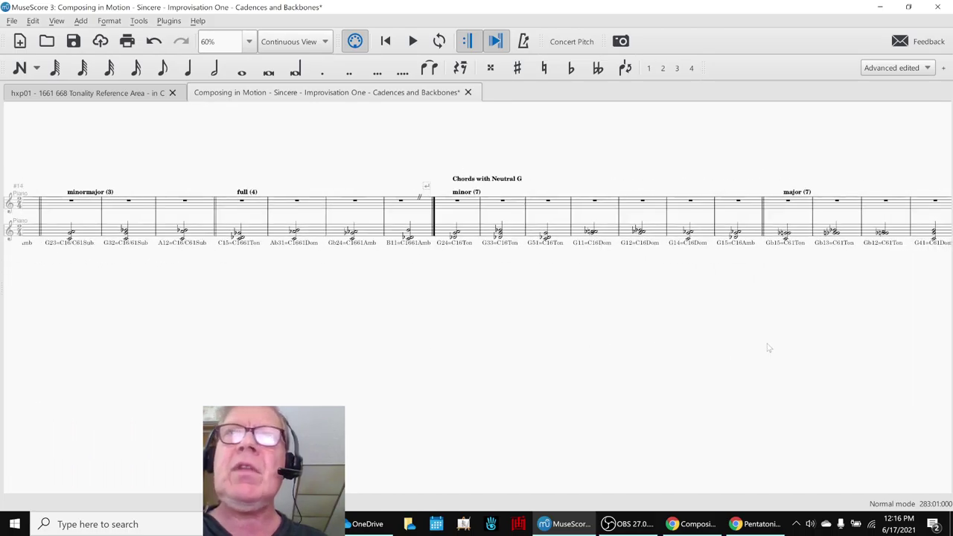
left_click_drag(919, 346, 630, 364)
left_click_drag(887, 365, 516, 356)
left_click_drag(757, 359, 593, 372)
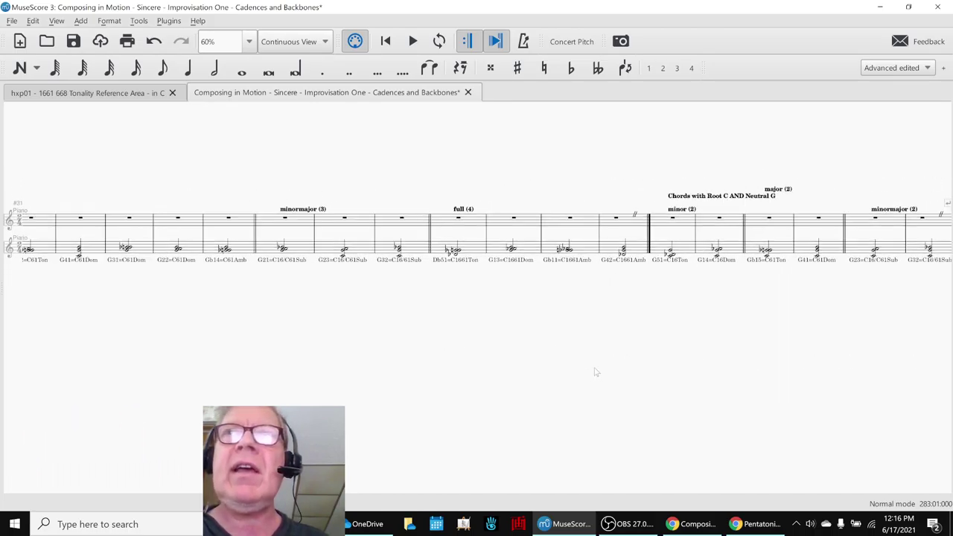
left_click_drag(818, 361, 559, 361)
left_click_drag(754, 365, 574, 368)
left_click_drag(810, 365, 529, 379)
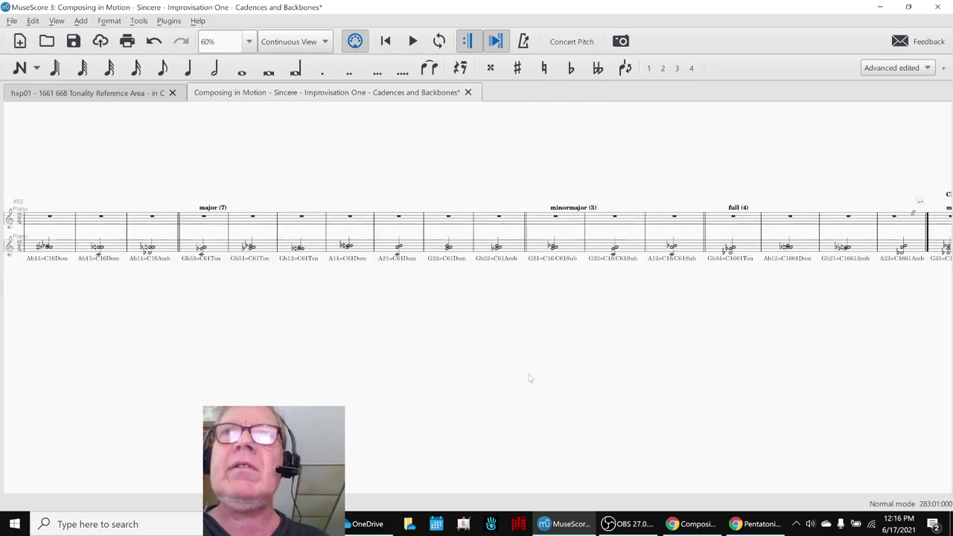
left_click_drag(867, 379, 558, 378)
left_click_drag(867, 376, 518, 365)
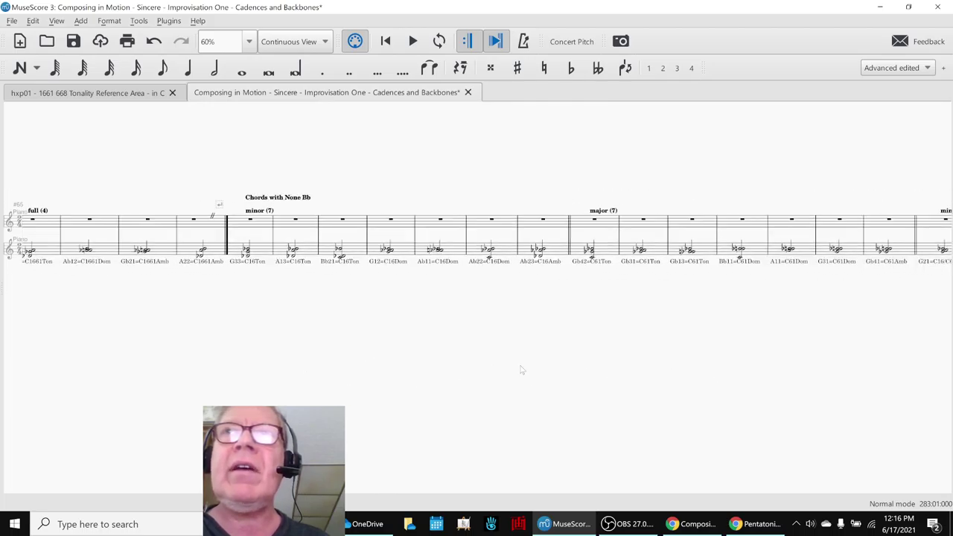
left_click_drag(746, 377, 423, 385)
left_click_drag(679, 378, 393, 368)
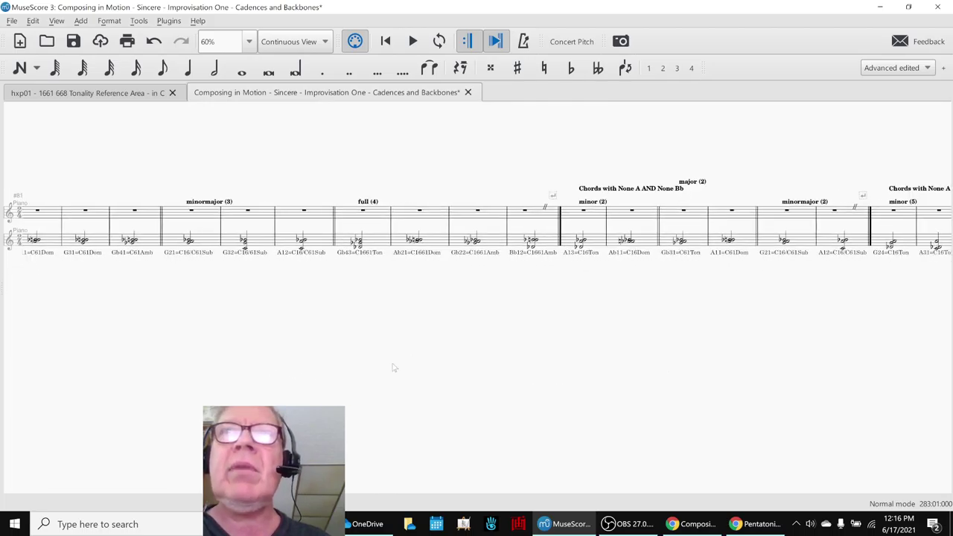
left_click_drag(696, 361, 573, 372)
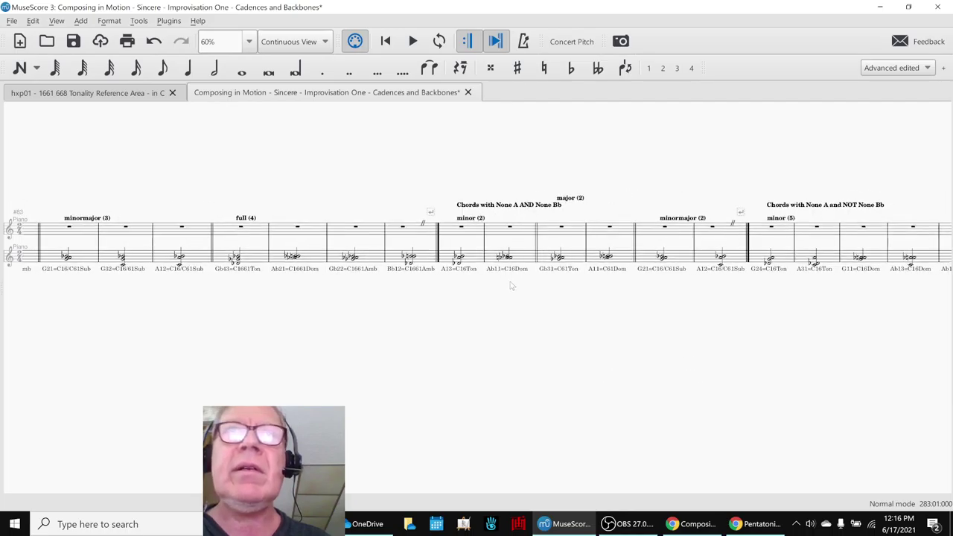
Play back the A13, G21, Ab11 and Gb31 chords under Chords with None A AND None Bb, and clear the selection.
left_click(458, 257, "shift")
key("space")
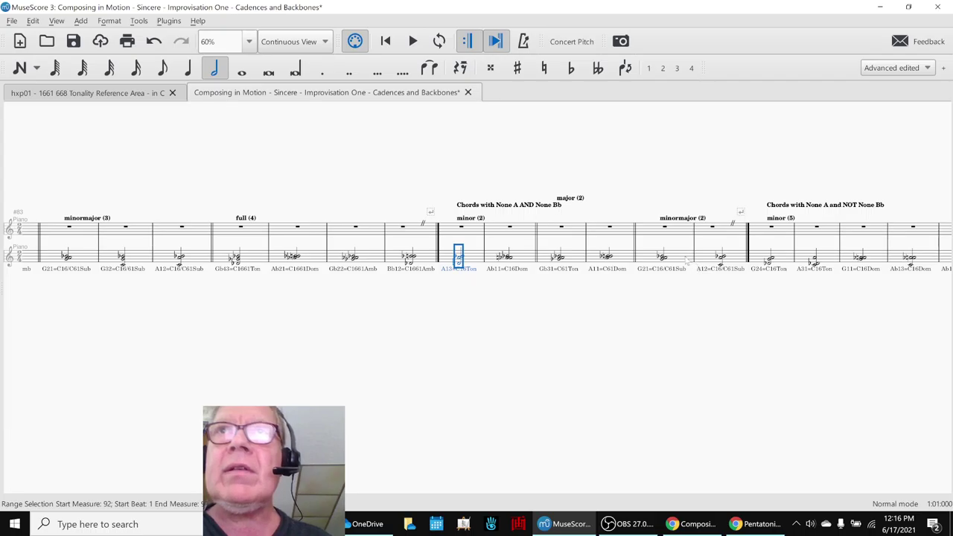
key("space")
key("space")
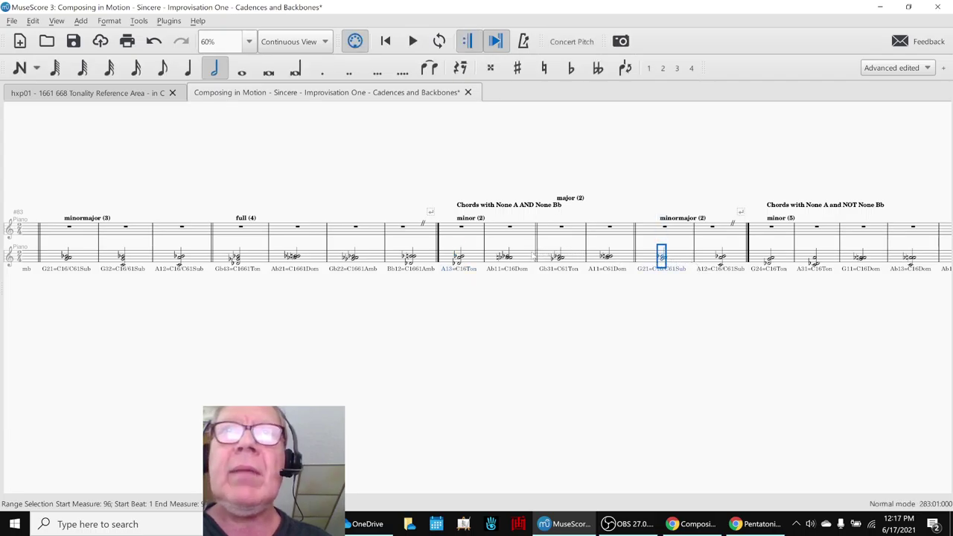
left_click(529, 257)
key("space")
key("space")
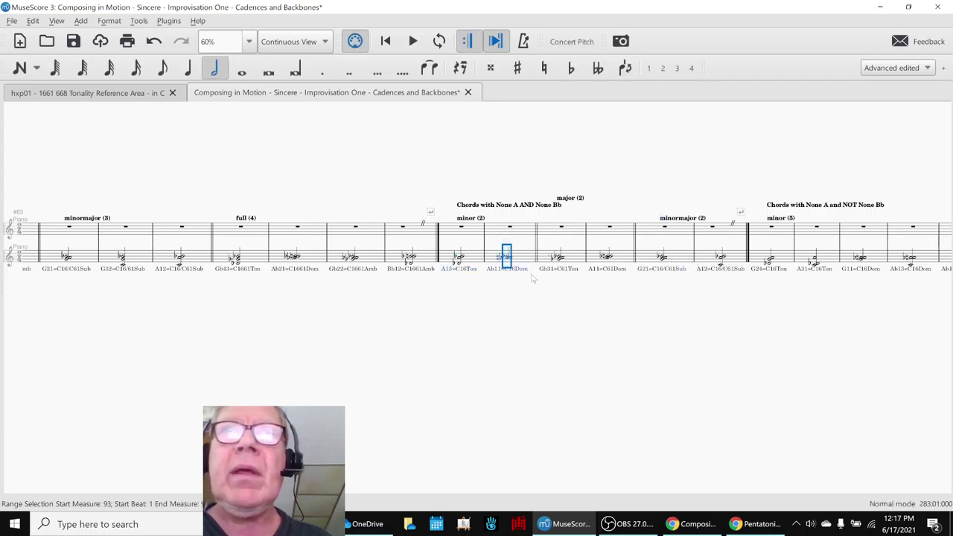
left_click(576, 257)
key("space")
key("space")
left_click(794, 366)
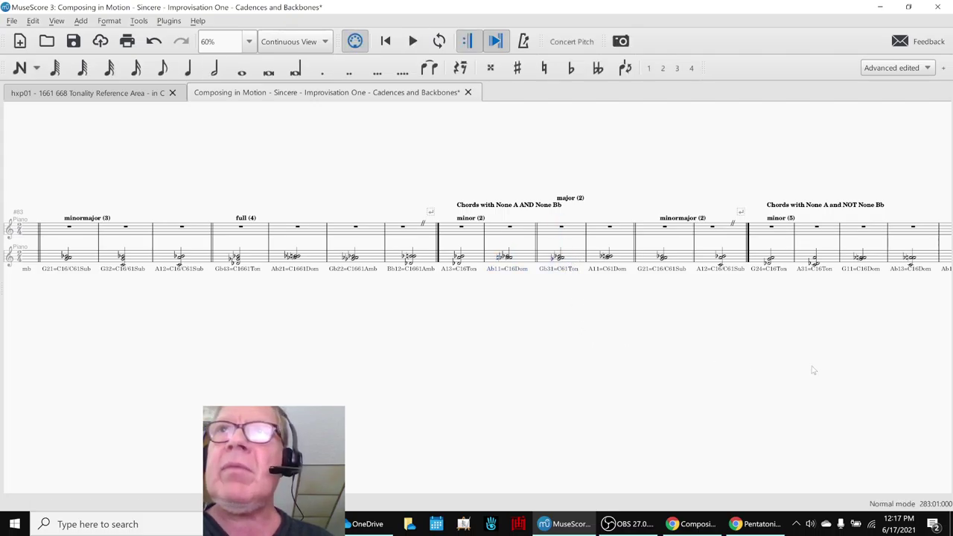
Look through the chord groups from None A and NOT None Bb to Active B, and return to the first measure.
scroll(780, 368, "right", 10)
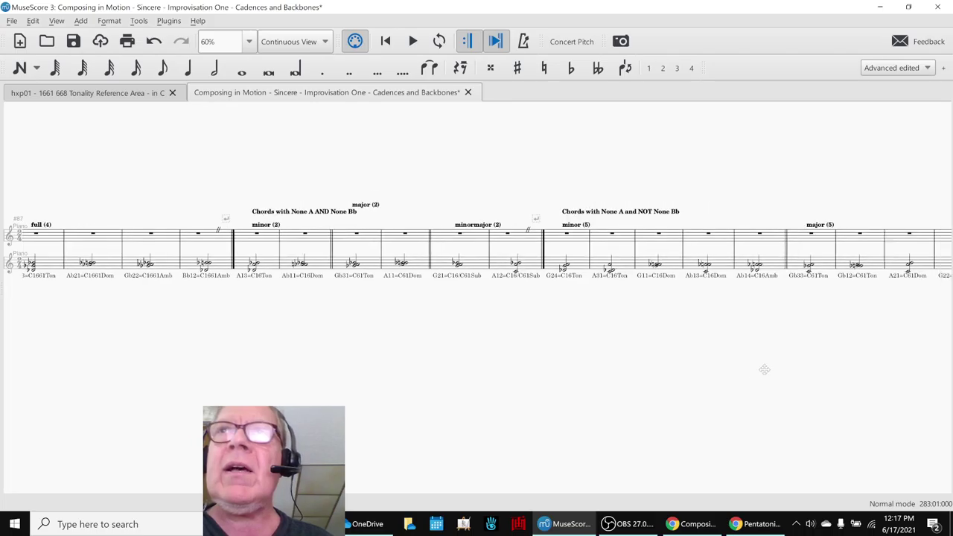
scroll(728, 381, "right", 10)
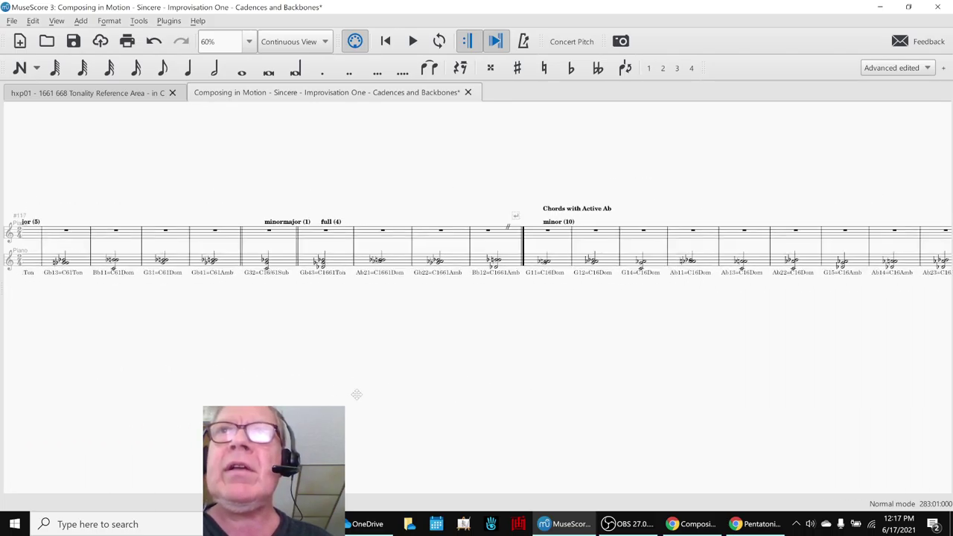
scroll(462, 399, "right", 8)
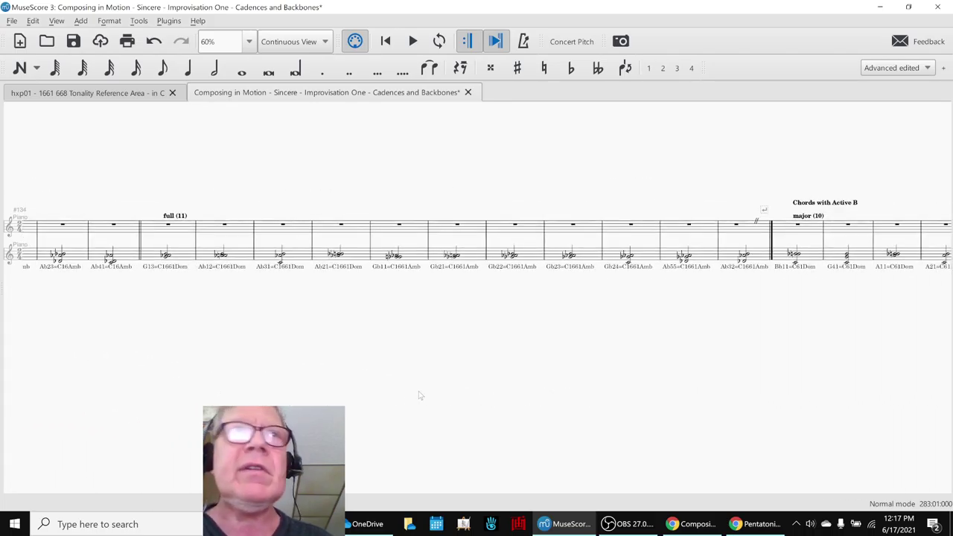
scroll(419, 395, "left", 2)
left_click_drag(520, 388, 519, 392)
key("Home")
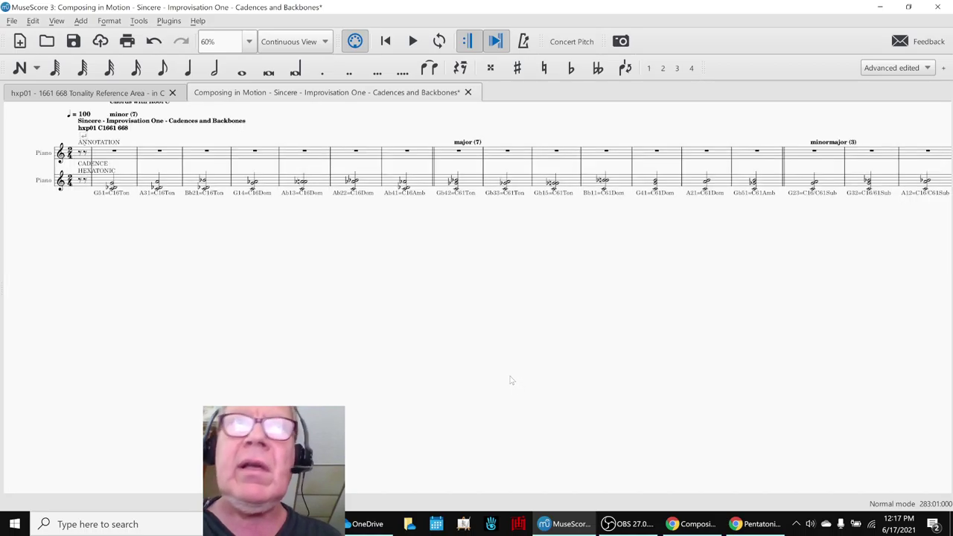
scroll(245, 341, "up", 2)
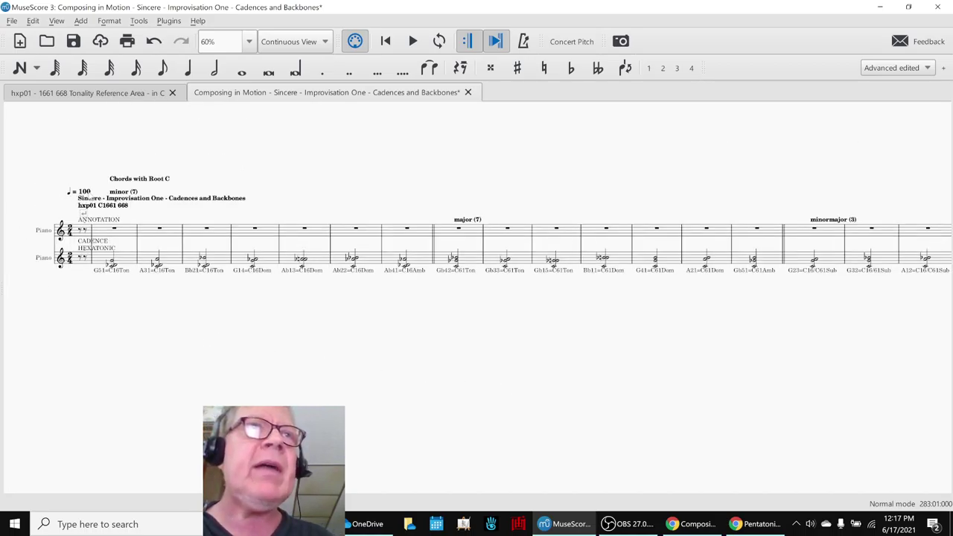
Set the score's tempo marking to quarter note = 200 and save the score.
double_click(80, 191)
key("BackSpace")
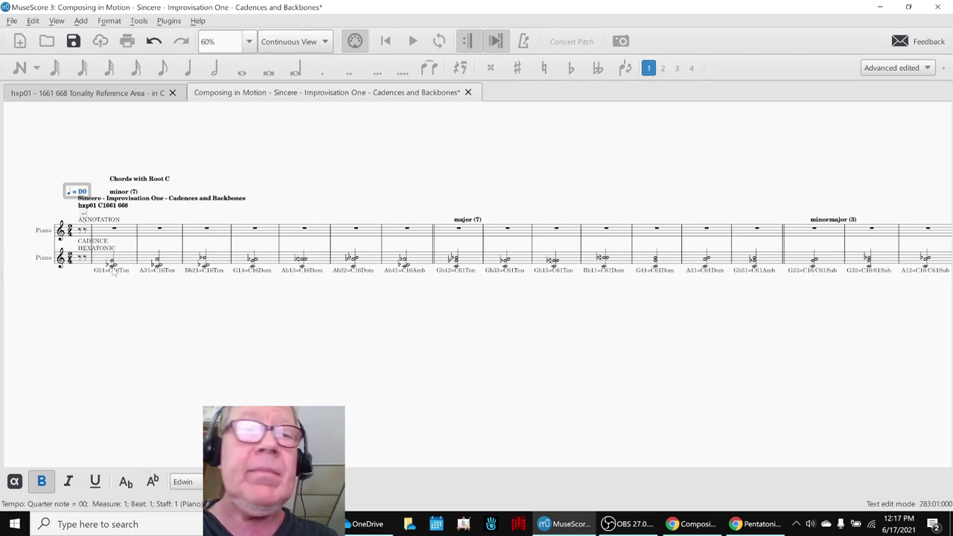
type("2")
left_click(149, 405)
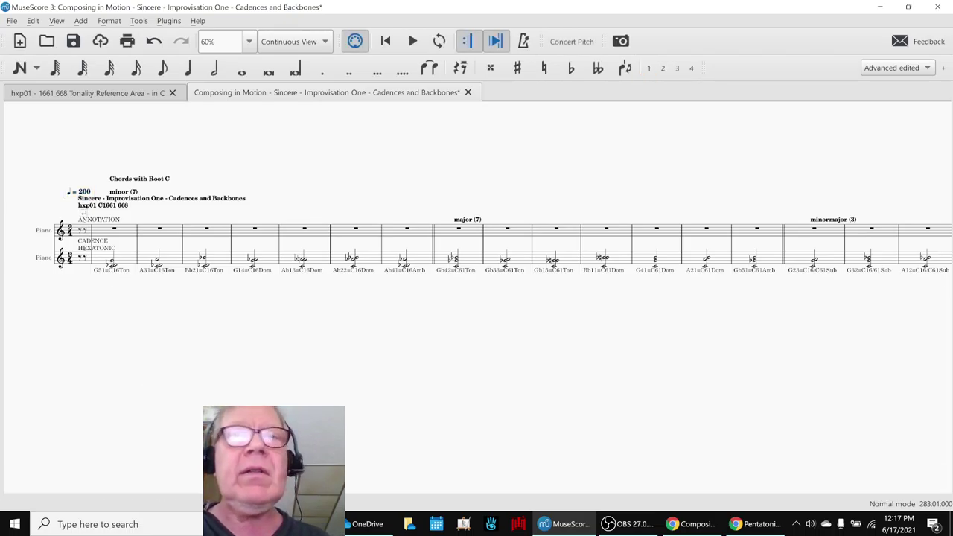
key("ctrl+s")
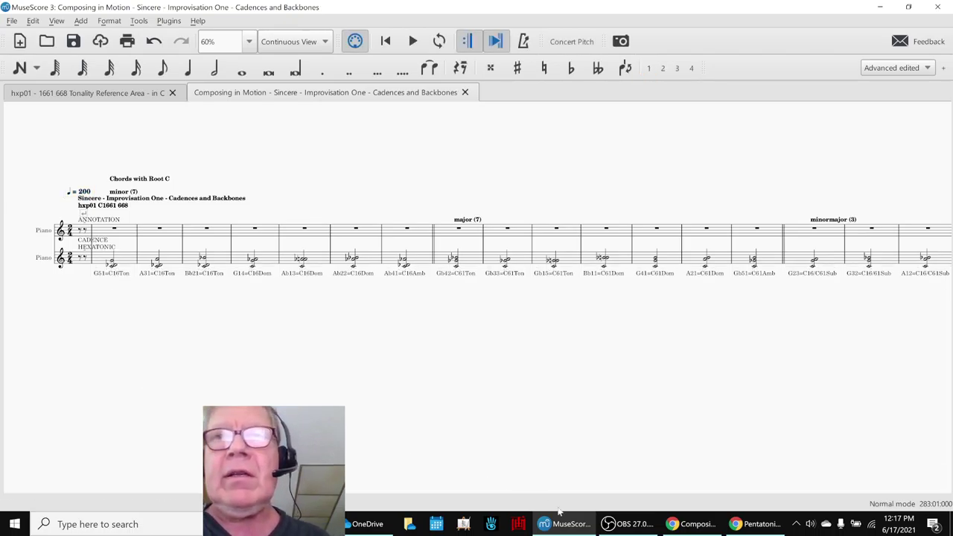
Switch to the Composing in Motion sheet in Google Sheets and review the SINCERE entries under Ideas Next Time.
left_click(692, 524)
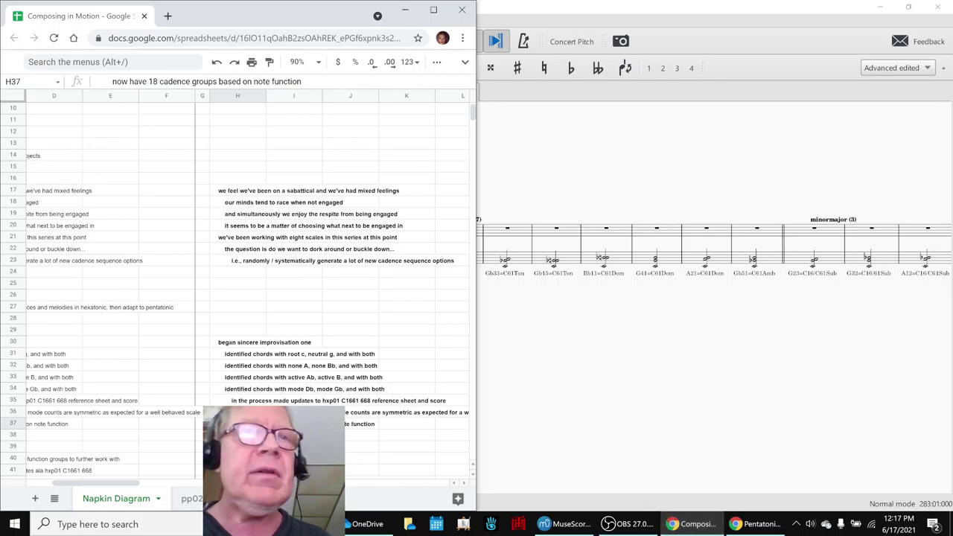
left_click(101, 414)
key("Left")
key("Left")
key("Left")
key("Left")
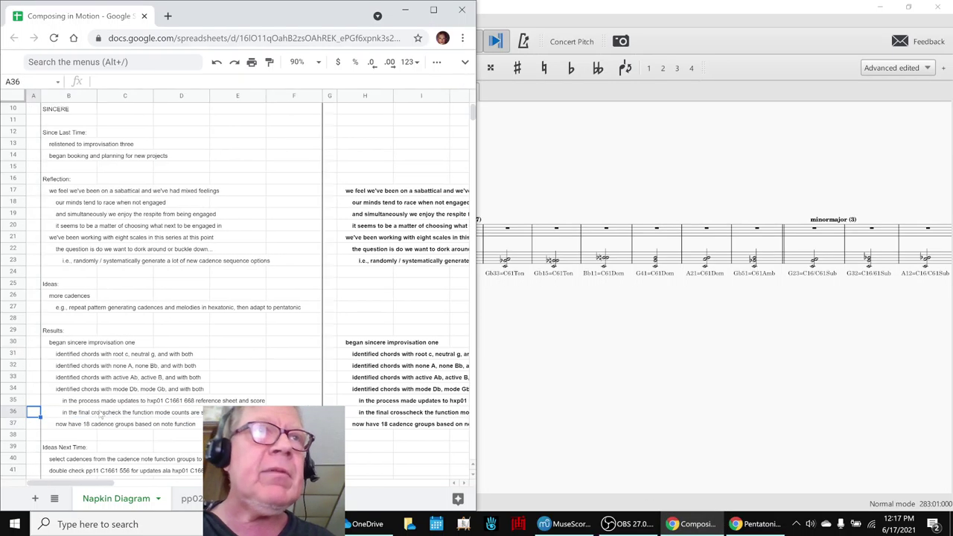
scroll(111, 404, "down", 3)
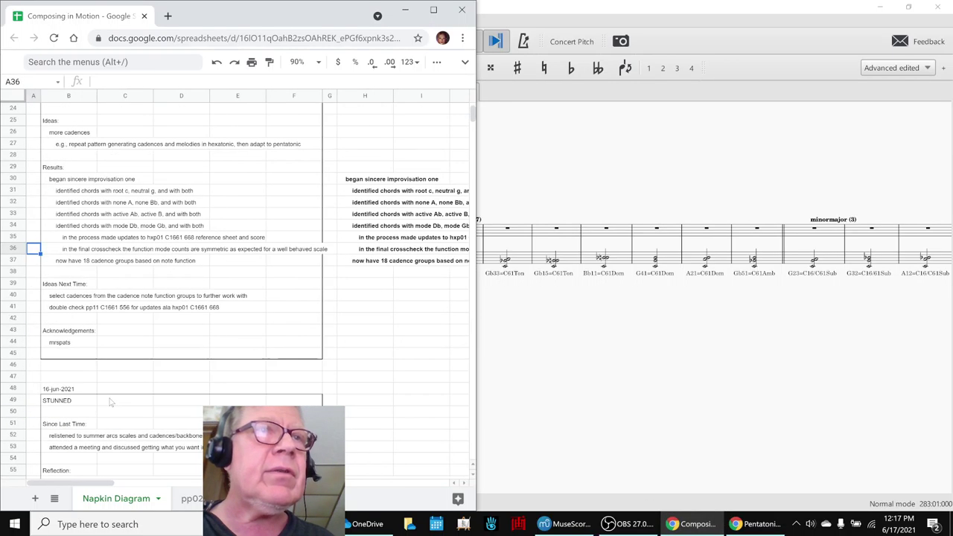
left_click(52, 296)
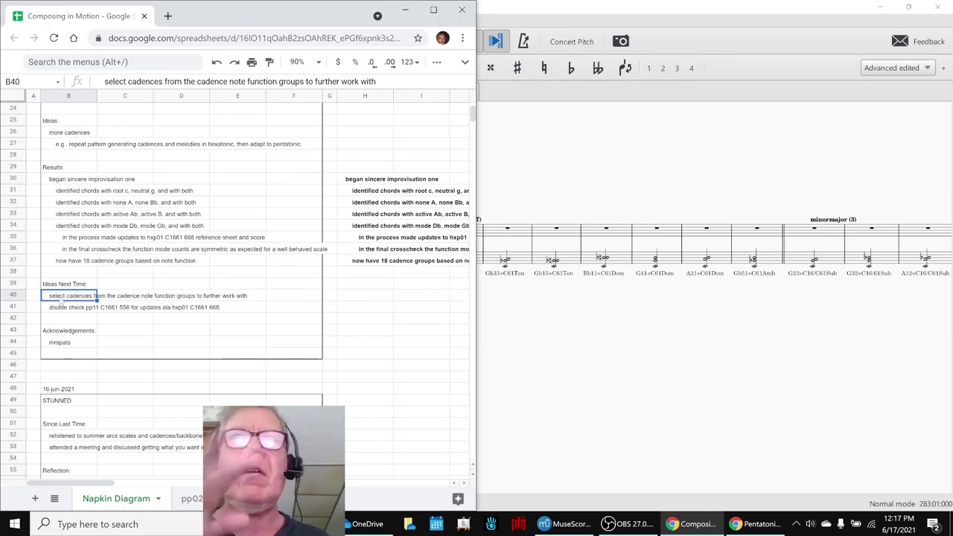
left_click(62, 311)
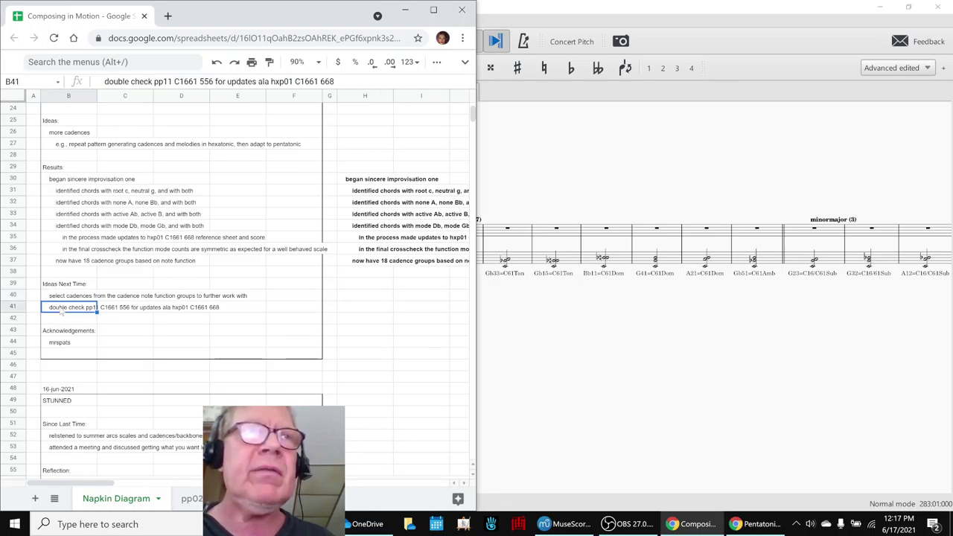
Return briefly to the MuseScore score and back to the sheet, and switch to OBS with its streaming controls.
left_click(718, 421)
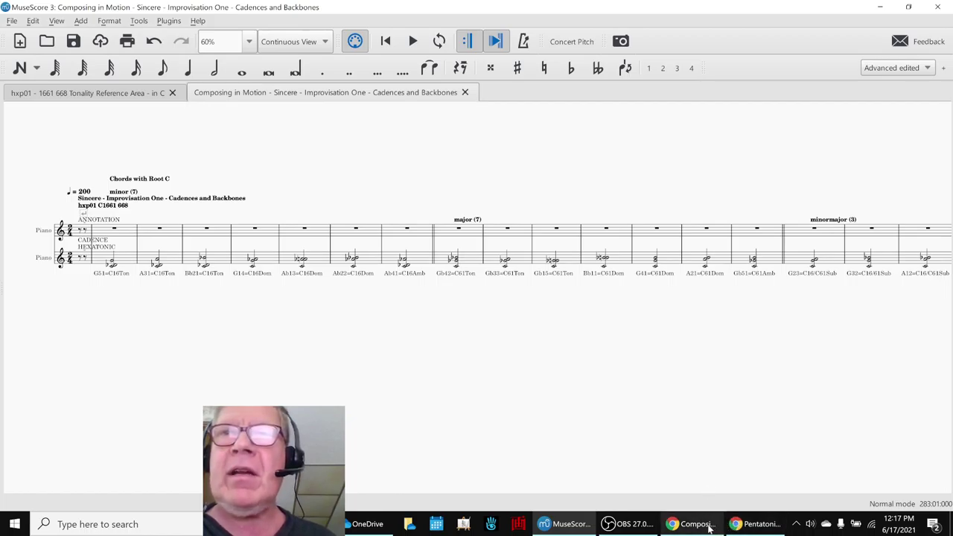
mouse_move(697, 529)
left_click(686, 475)
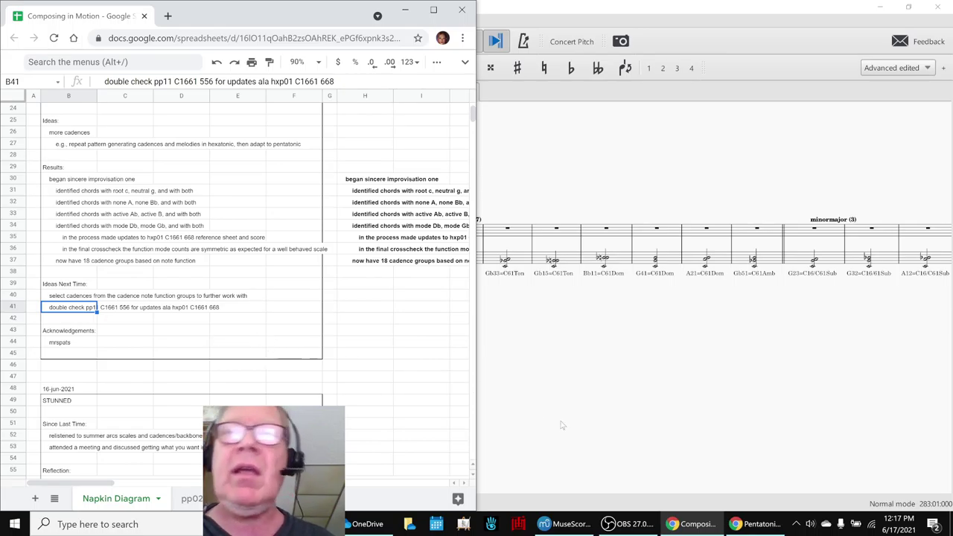
left_click(608, 524)
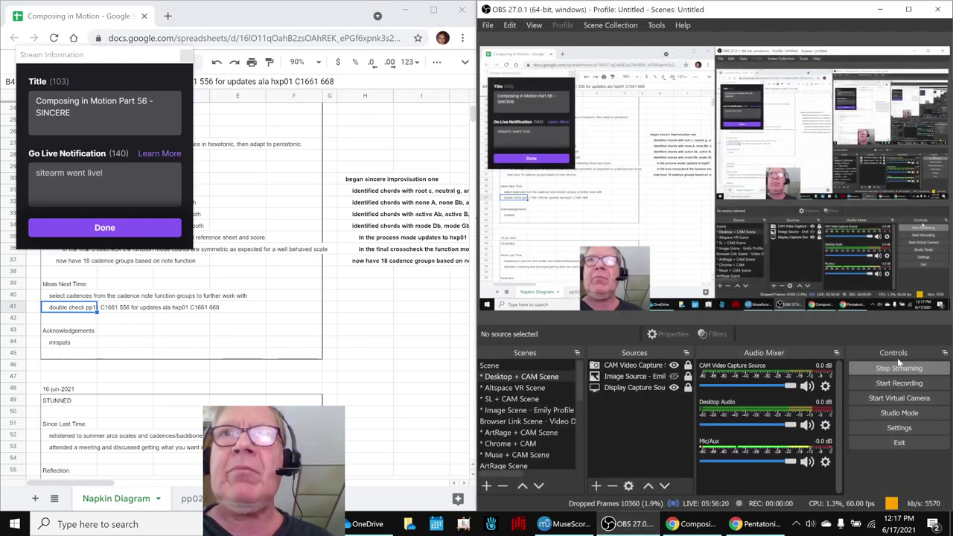